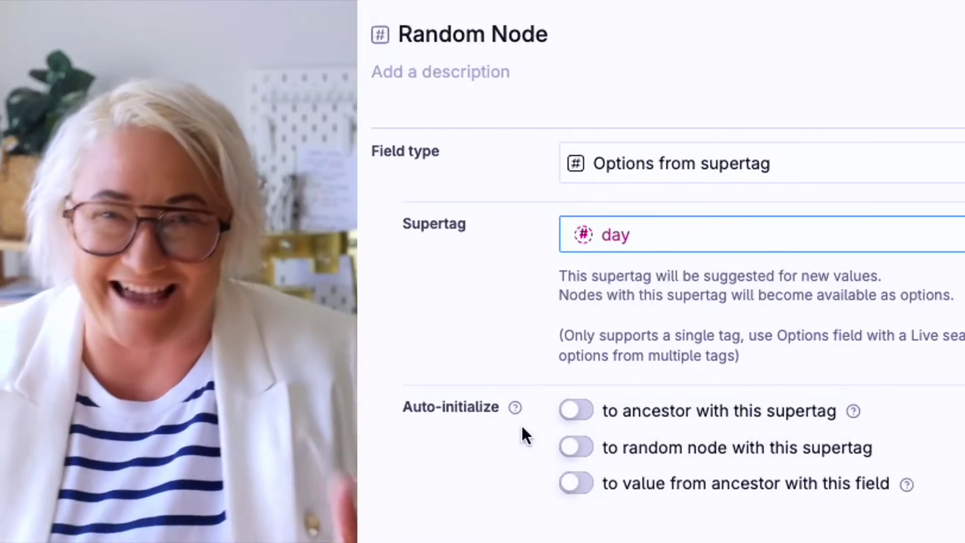
Step: Turn on auto-initializing the Random Node field to a random node with the day supertag
click(582, 452)
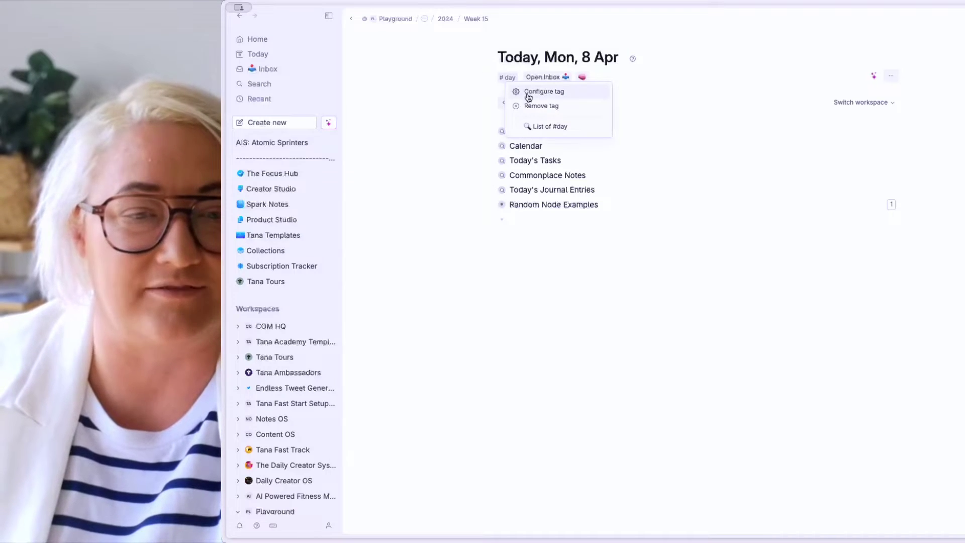
Step: Add a new field named Affirmations to the template of the day supertag
click(520, 91)
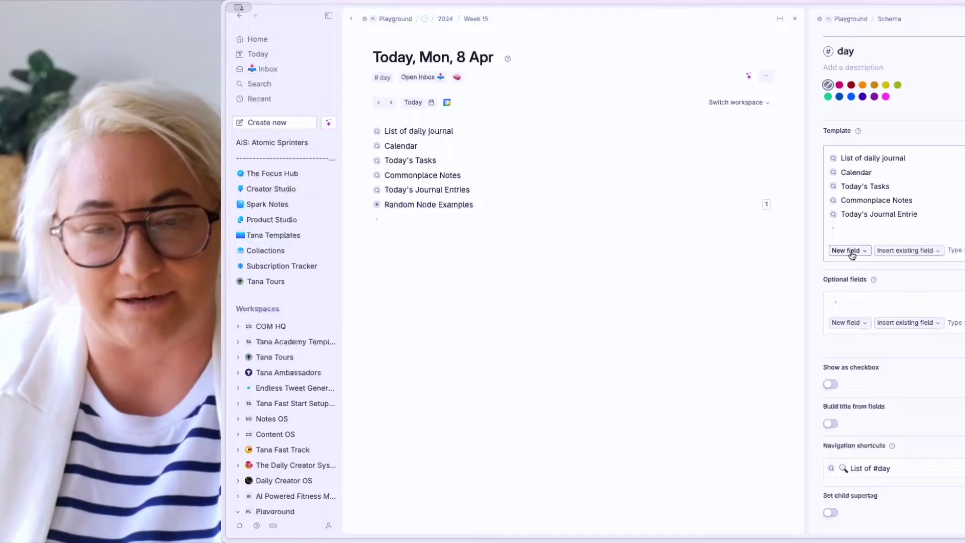
click(848, 229)
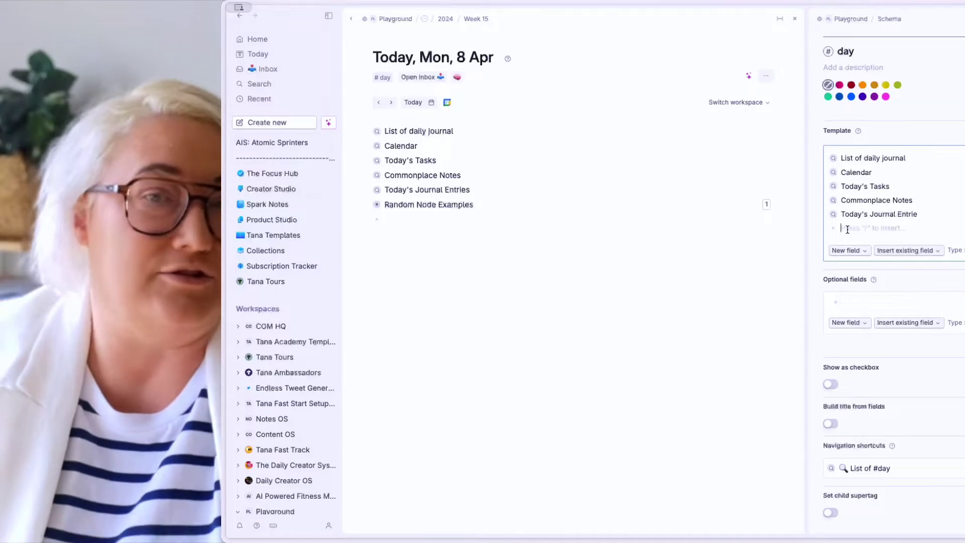
text(>)
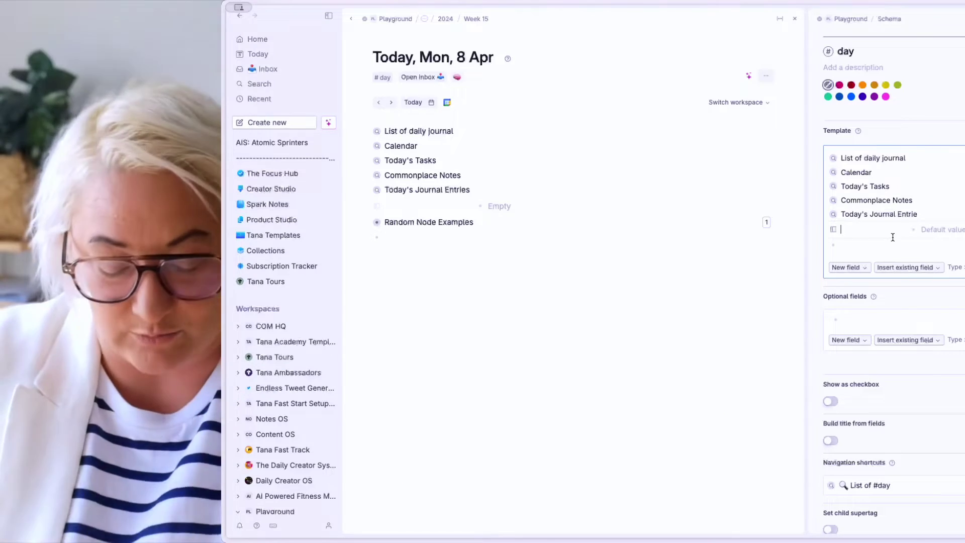
text(Affirmations)
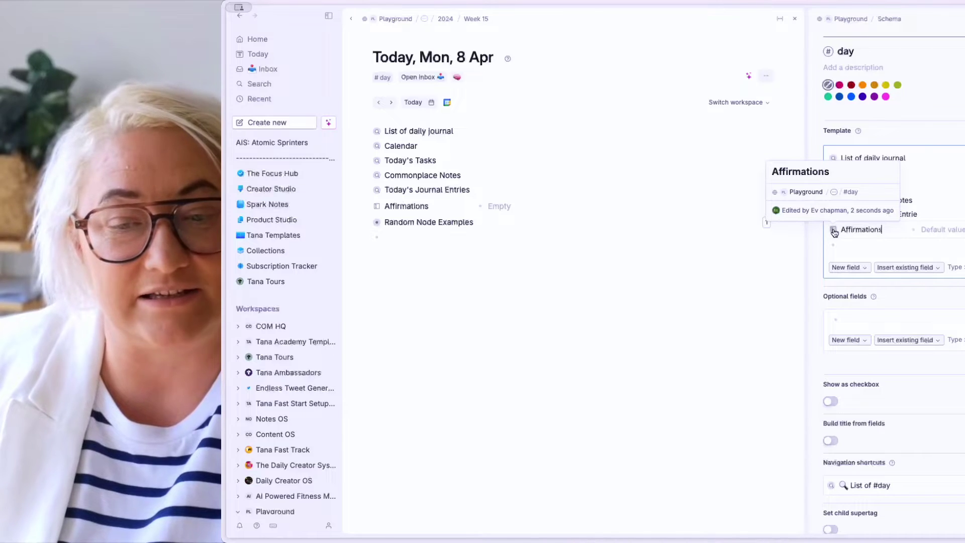
Step: Configure the Affirmations field as Options from supertag using affirmations, auto-initialized to a random node with that supertag
click(833, 231)
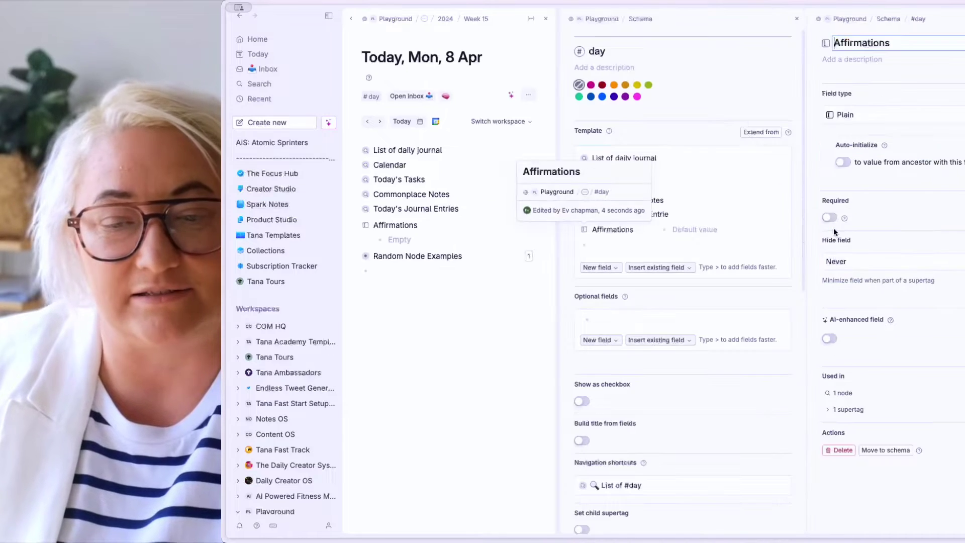
click(865, 117)
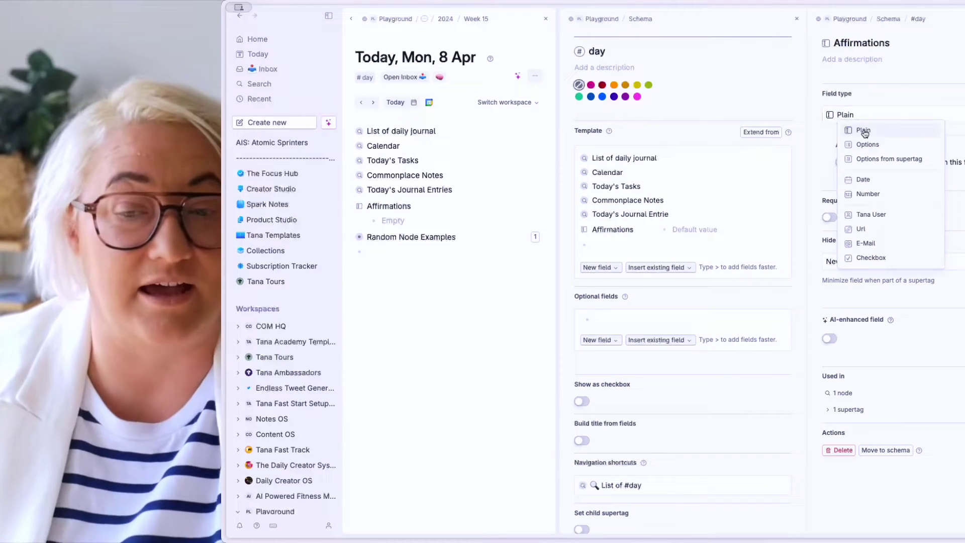
click(866, 159)
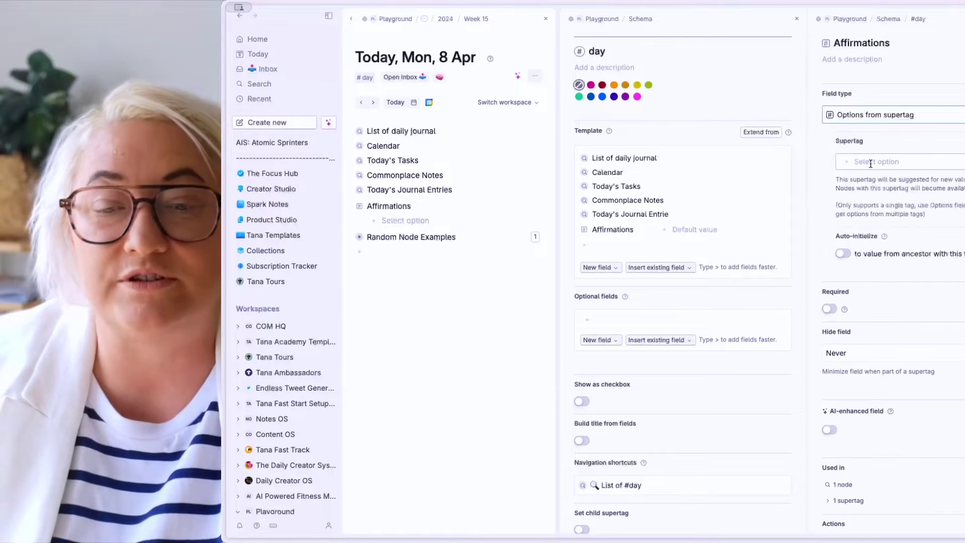
click(871, 162)
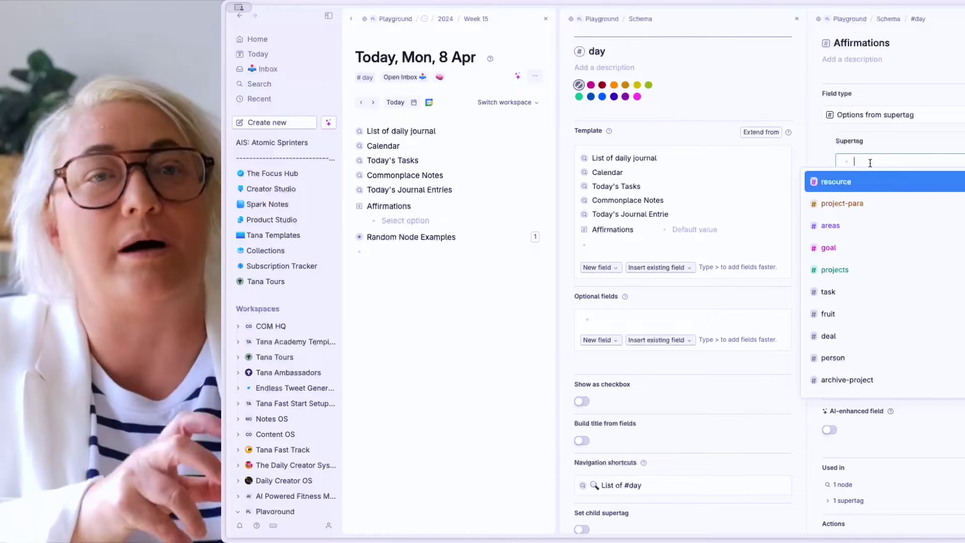
text(affirm)
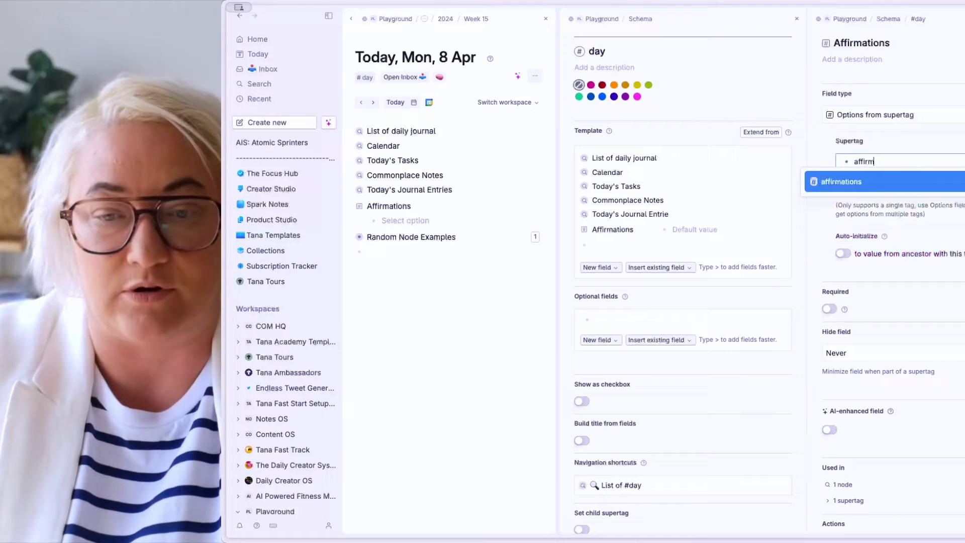
click(843, 187)
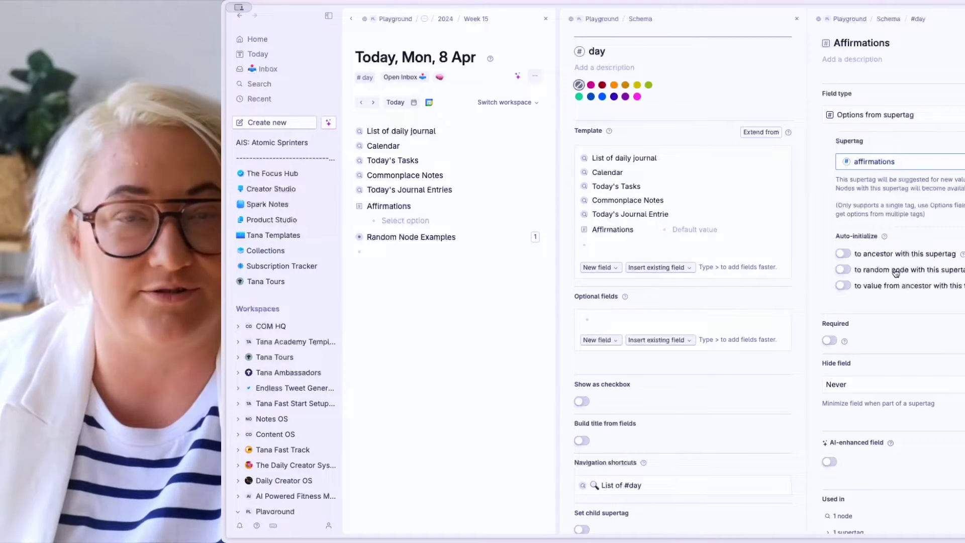
click(844, 269)
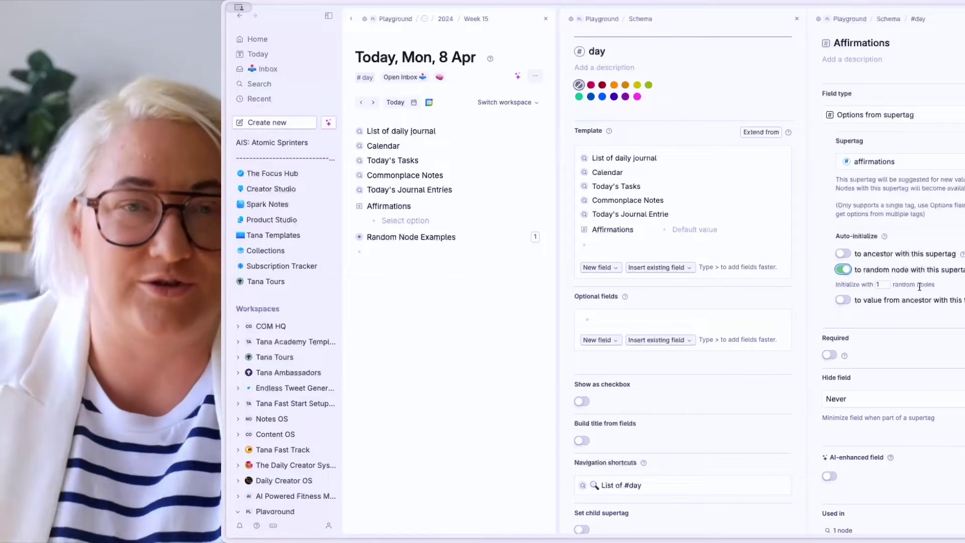
Step: Try 2 as the number of random nodes for Affirmations, and set it back to 1
click(882, 284)
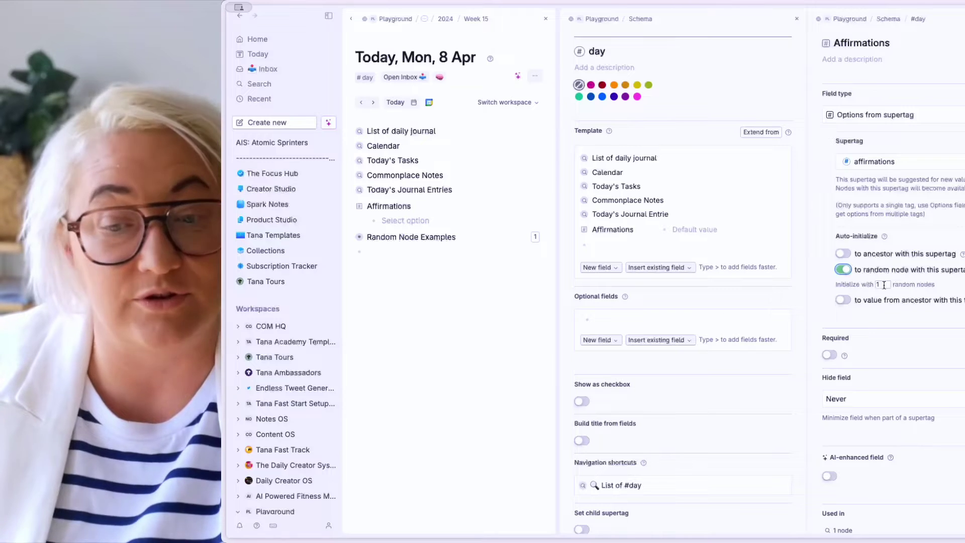
key(BackSpace)
text(2)
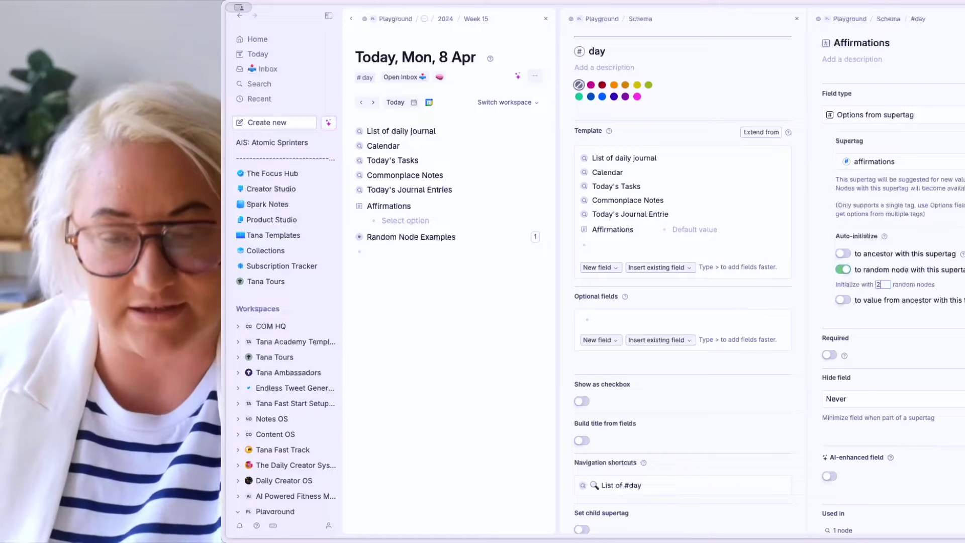
key(BackSpace)
text(1)
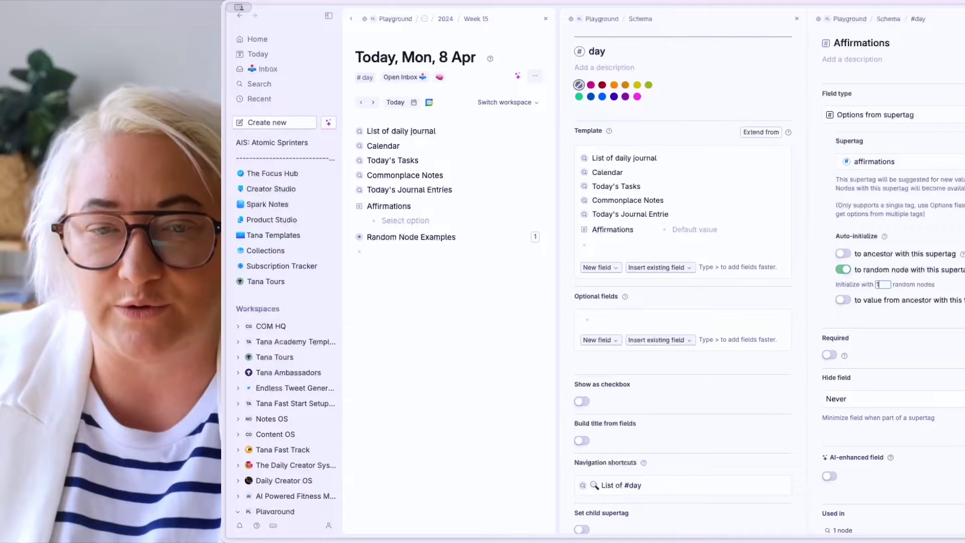
Step: Close the configuration panels and replace the day tag on today's node by removing and reapplying it
key(Escape)
key(Escape)
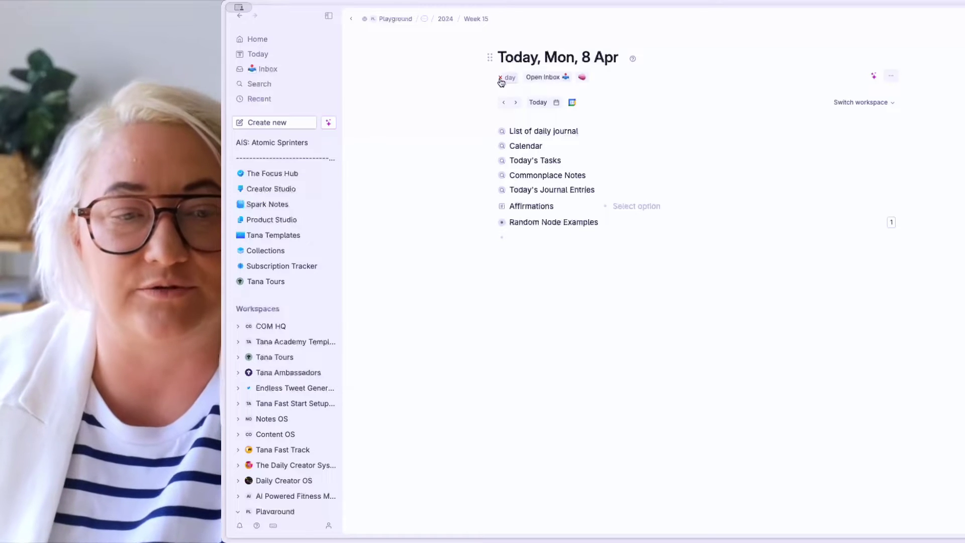
click(500, 78)
click(620, 57)
text(#day)
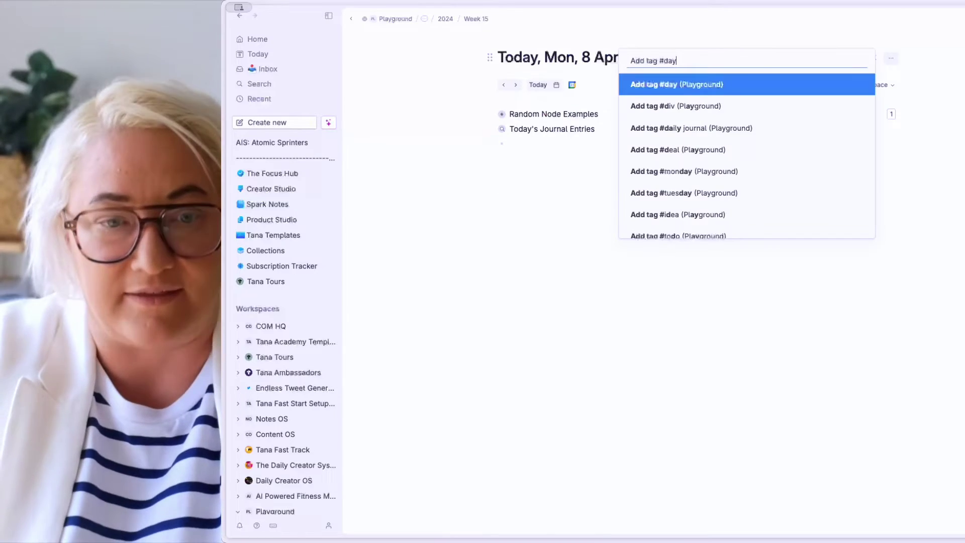
key(Return)
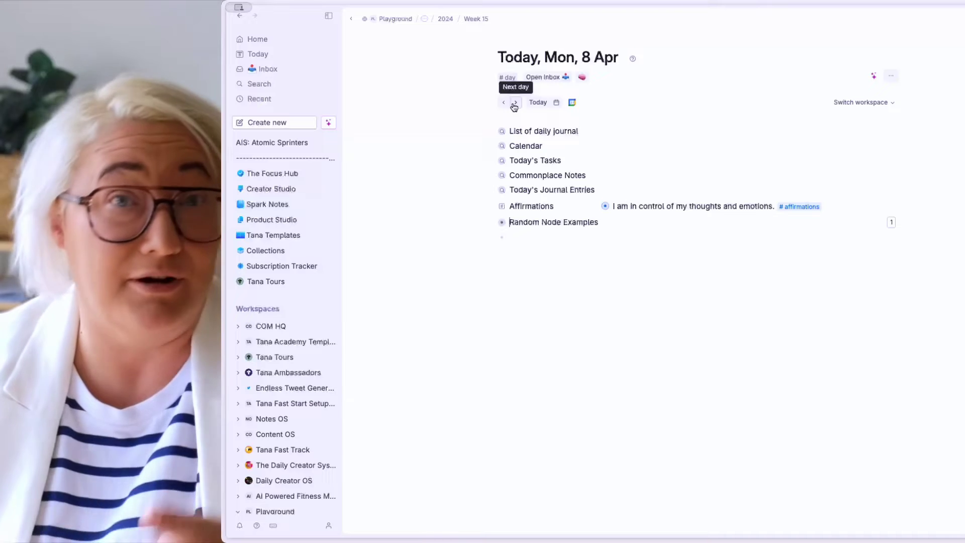
Step: View the Affirmations value on tomorrow's day node and return to today's node
click(515, 104)
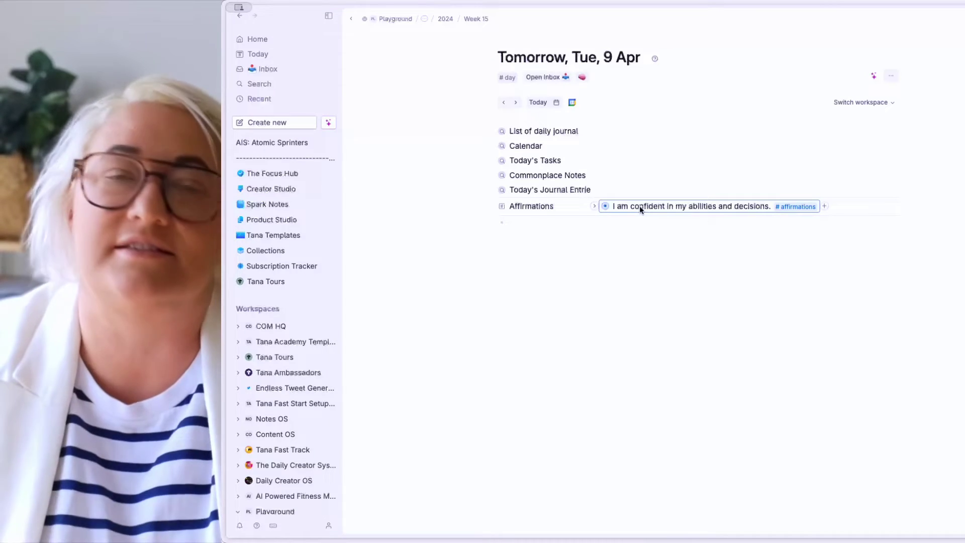
click(538, 102)
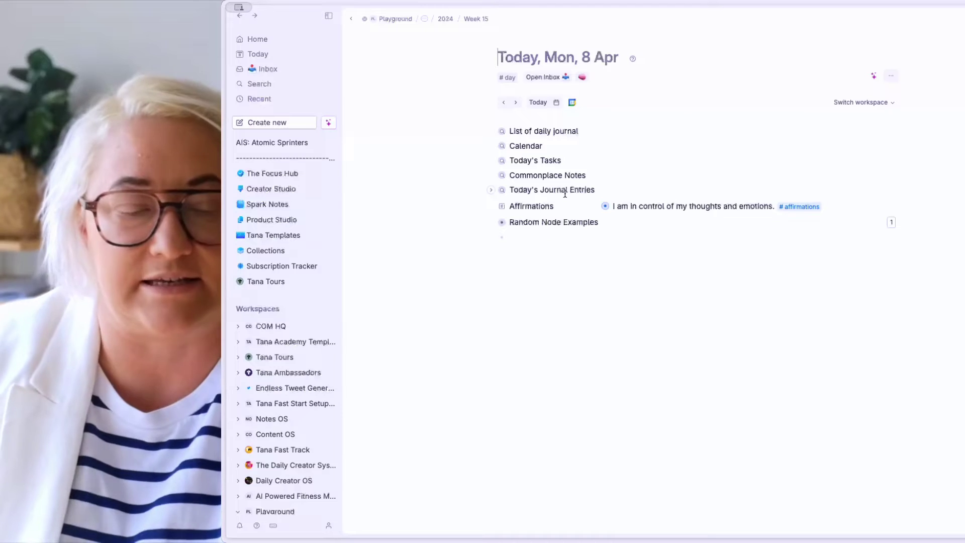
Step: Add a new field named Spaced Repetition below Affirmations in the day supertag's template
click(511, 79)
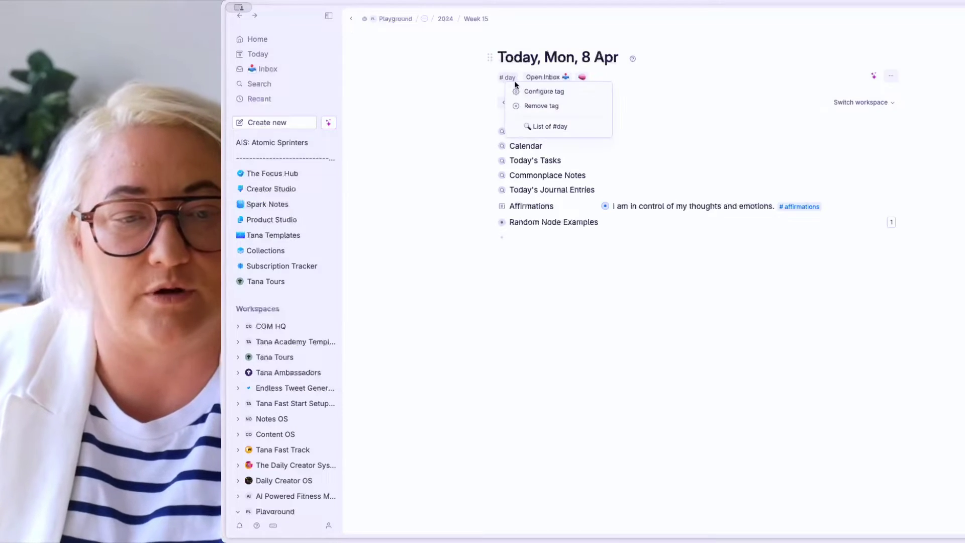
click(535, 91)
click(847, 243)
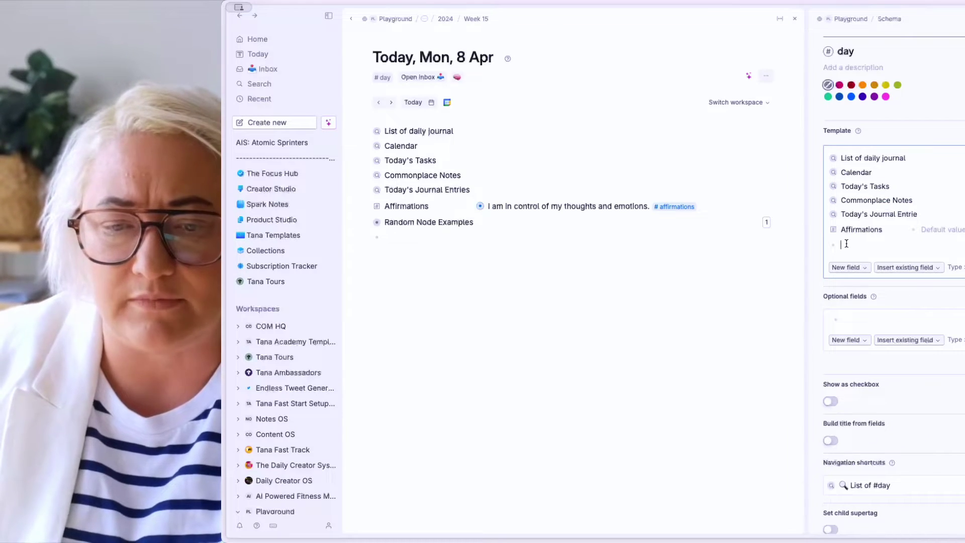
text(>)
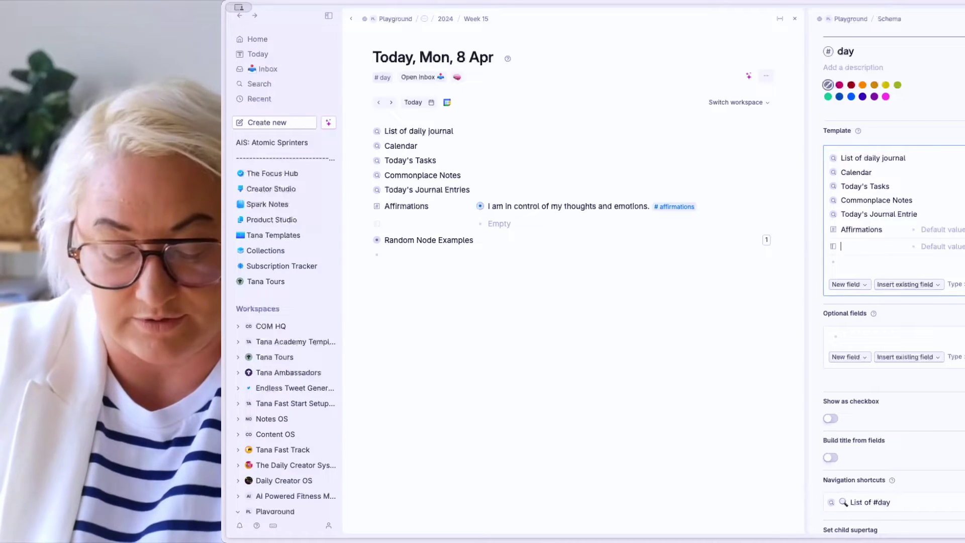
text(Spaced Repetition)
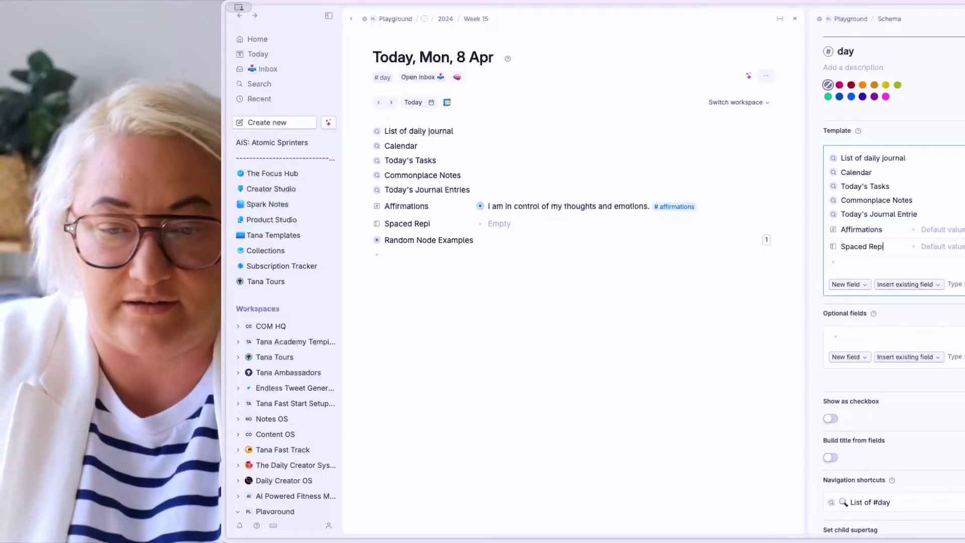
Step: Set the Spaced Repetition field's type to Options from supertag, using the Readwise supertag
click(834, 248)
click(865, 117)
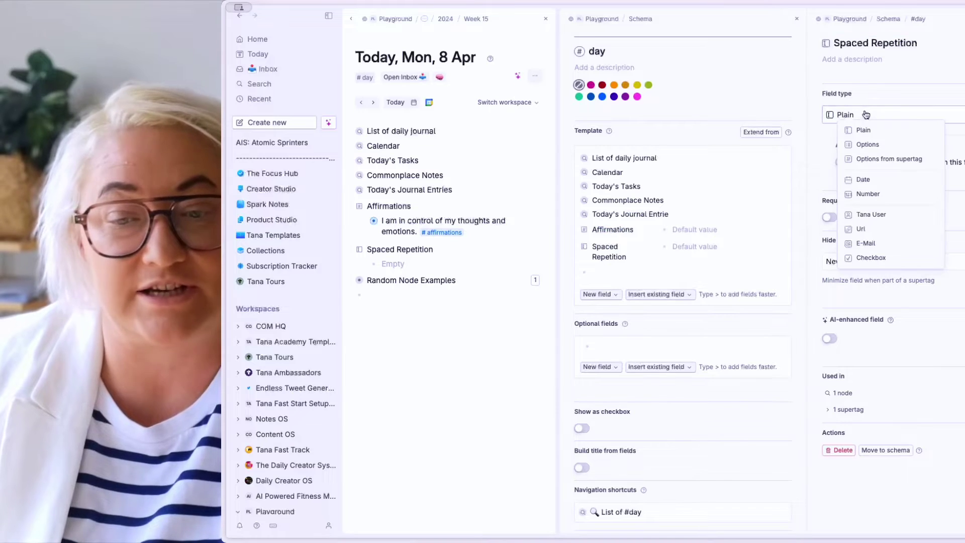
click(872, 160)
click(869, 162)
text(read)
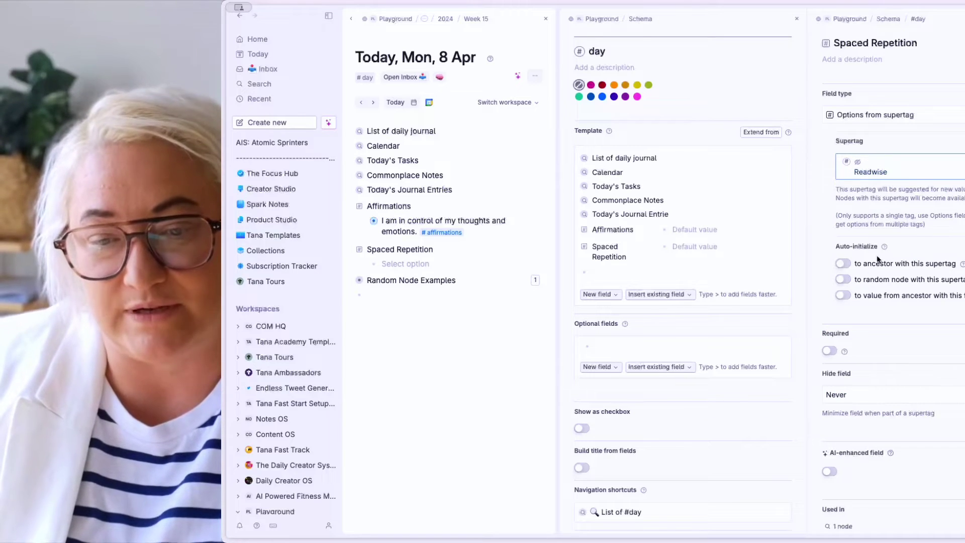
Step: Auto-initialize Spaced Repetition with 3 random nodes of its supertag and close the configuration panels
click(844, 280)
click(879, 294)
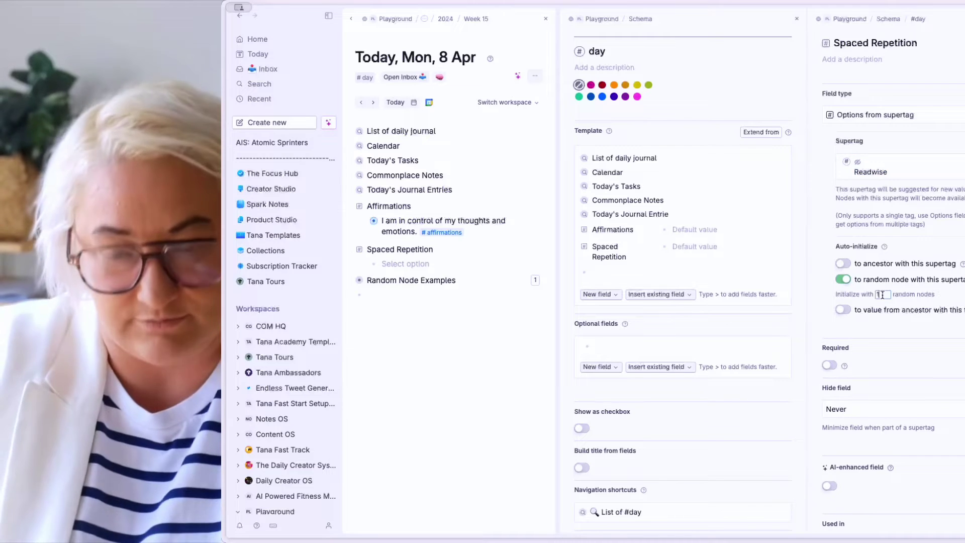
text(3)
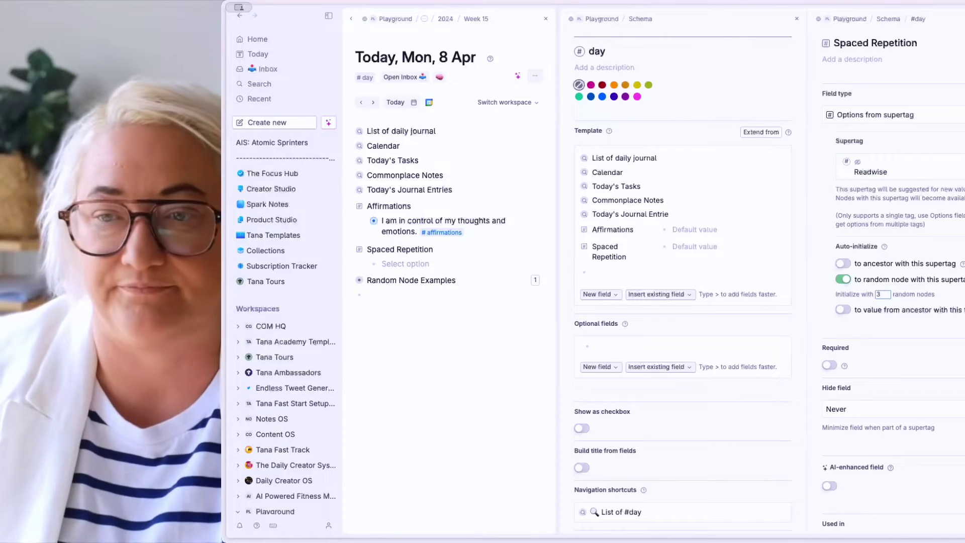
key(Escape)
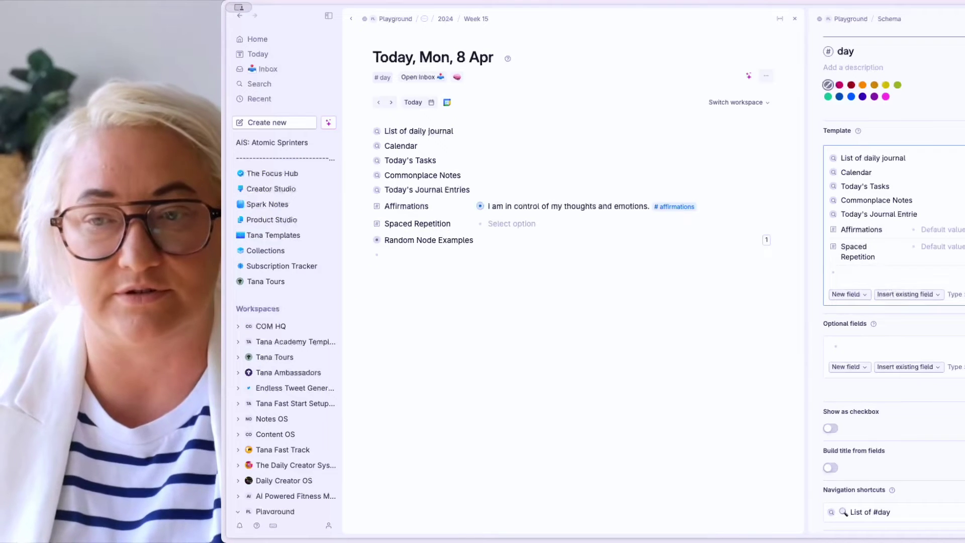
key(Escape)
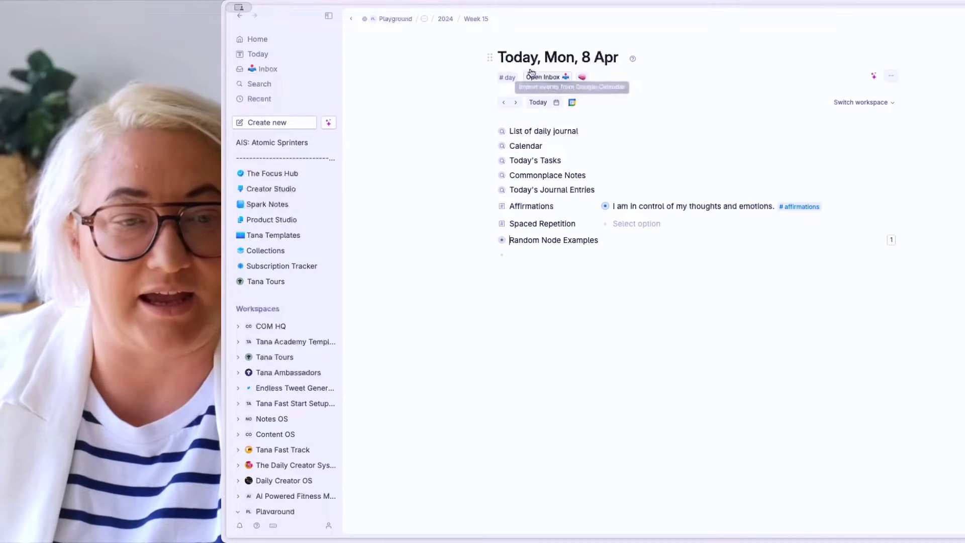
Step: Remove the day tag from today's node and apply it again to fill the Spaced Repetition field
click(500, 78)
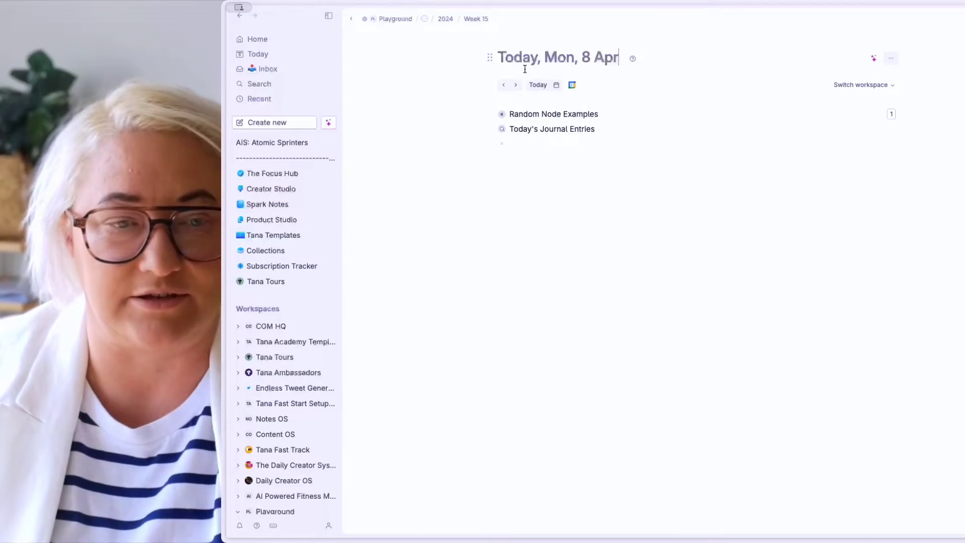
click(634, 59)
text(day)
key(Return)
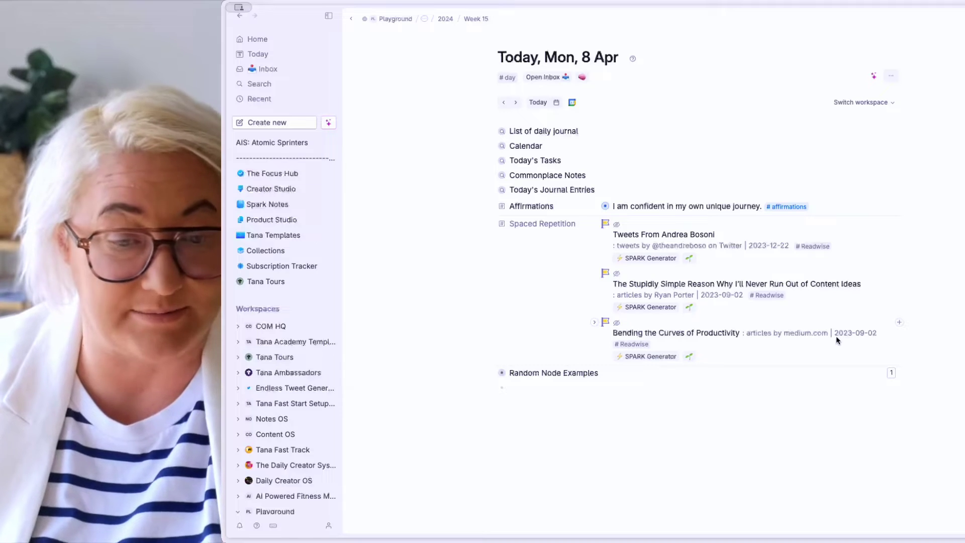
Step: Expand the article "Bending the Curves of Productivity" and its Highlights, read through them, and collapse the article
click(594, 322)
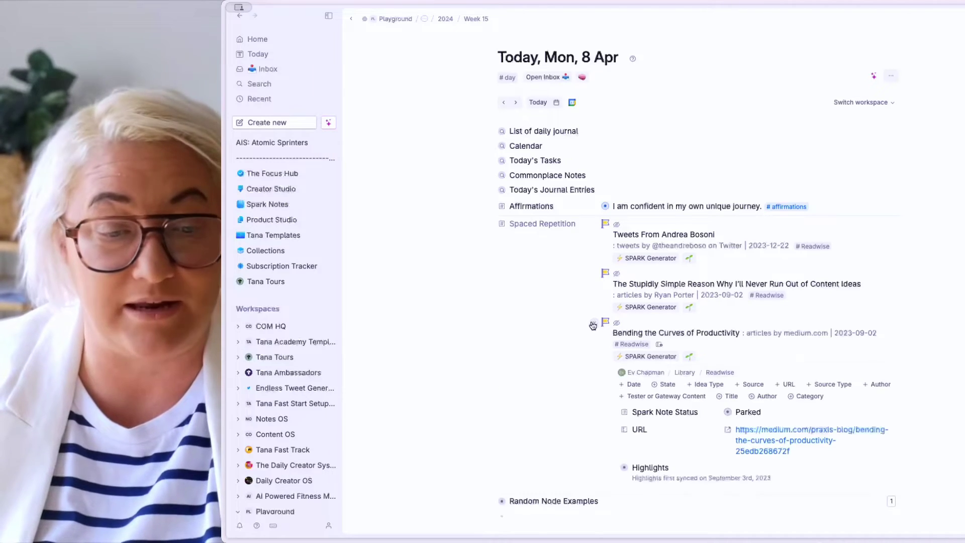
scroll(611, 362, down, 2)
click(618, 388)
scroll(654, 362, down, 5)
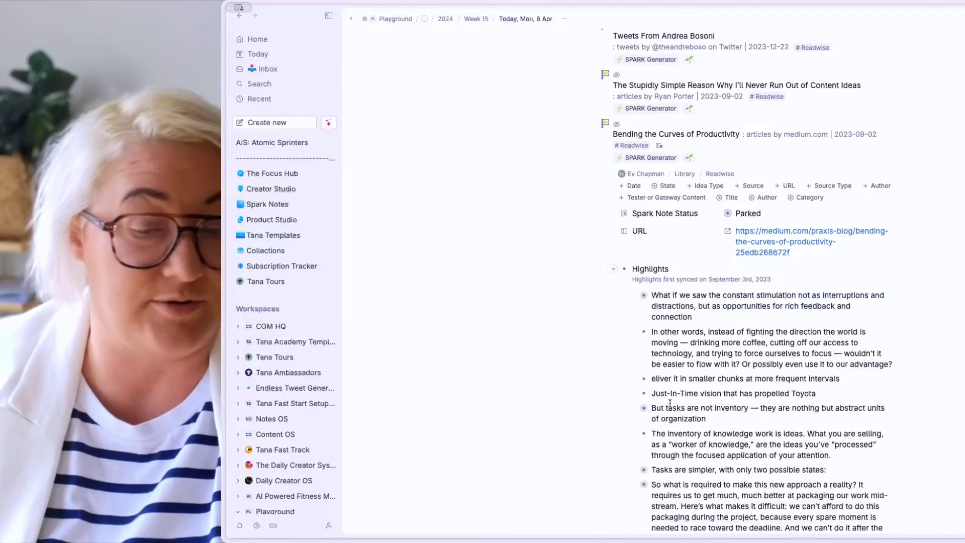
key(ctrl+Up)
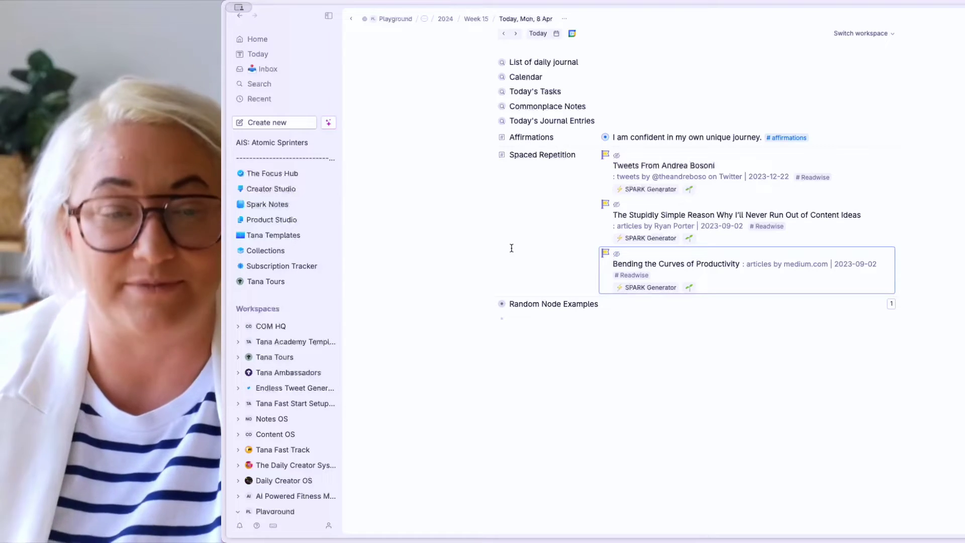
Step: Open the day supertag's configuration and add a new template field named On This Day
scroll(541, 198, up, 2)
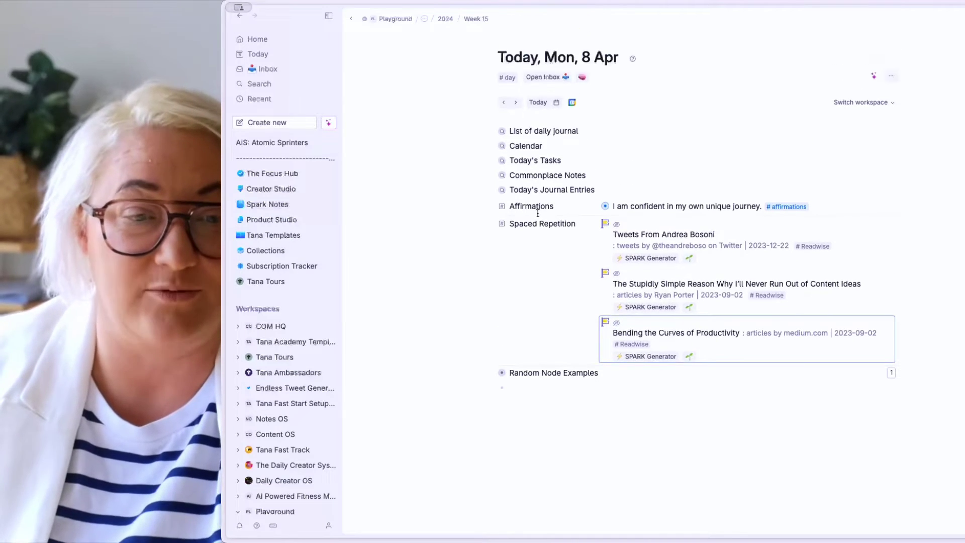
click(512, 78)
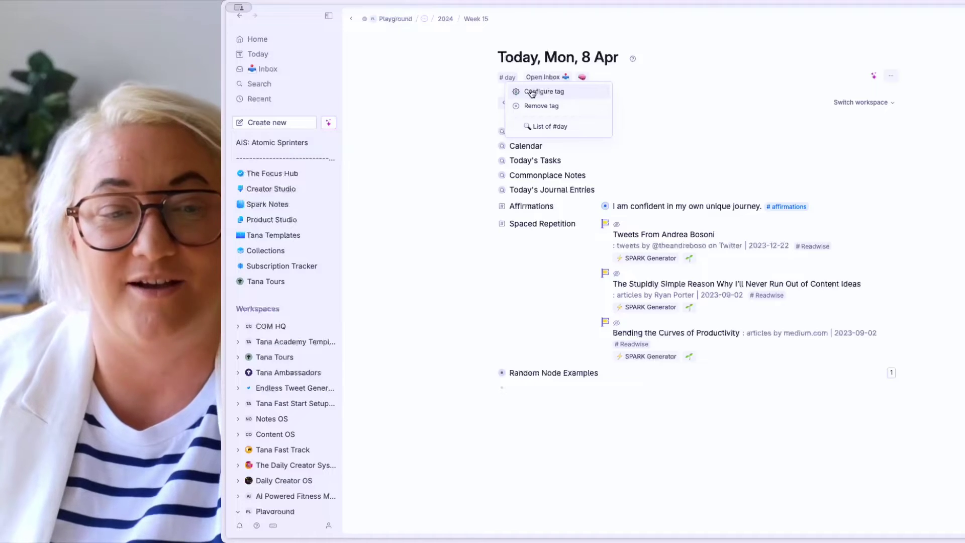
click(529, 93)
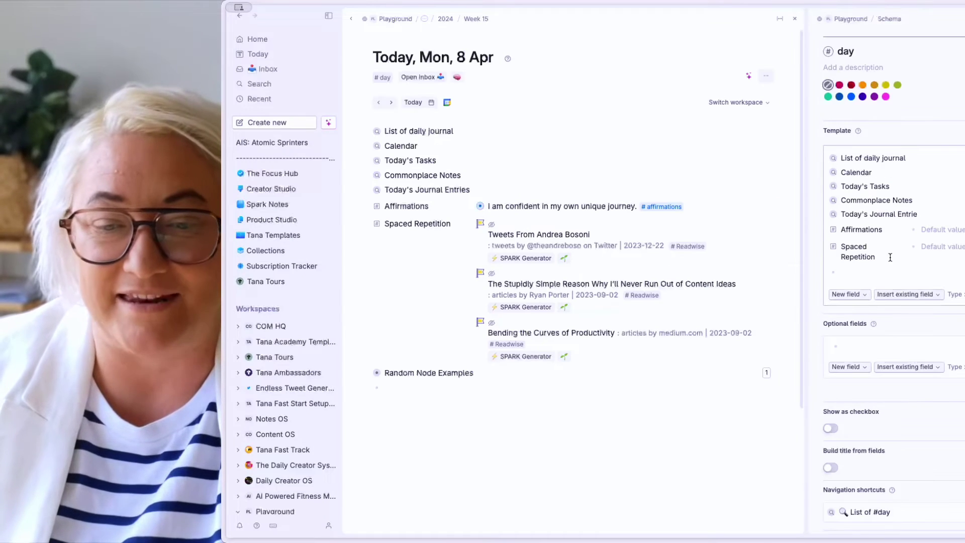
click(847, 273)
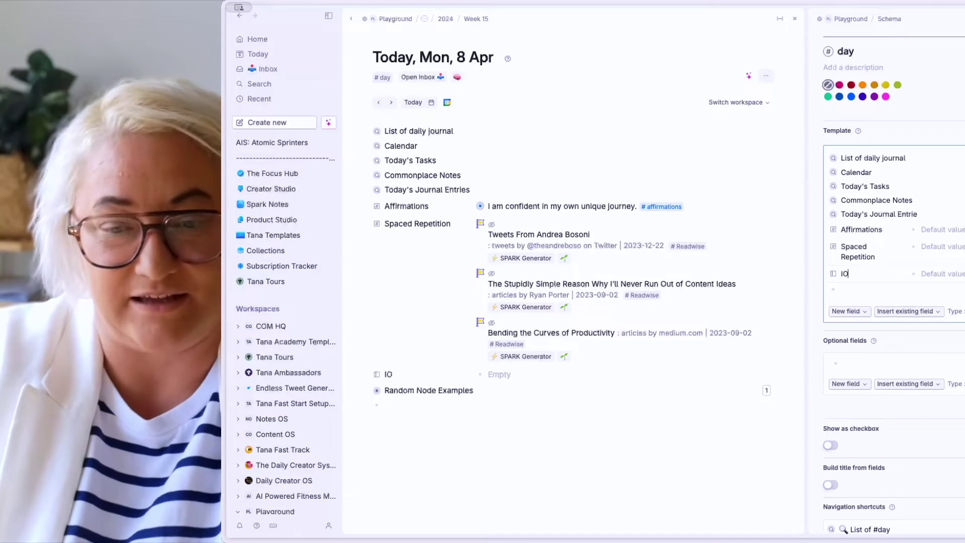
text(>IO)
key(BackSpace)
key(BackSpace)
text(On)
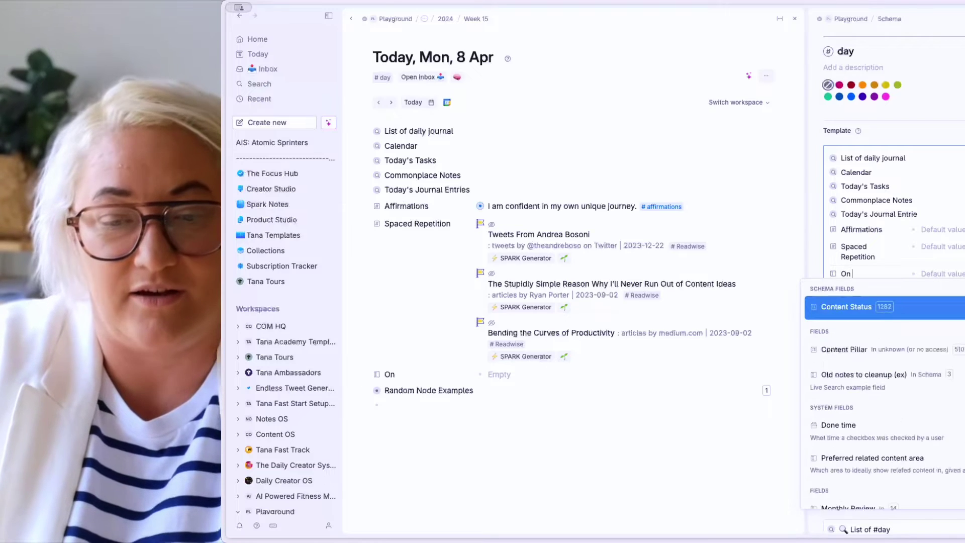
text( This Day)
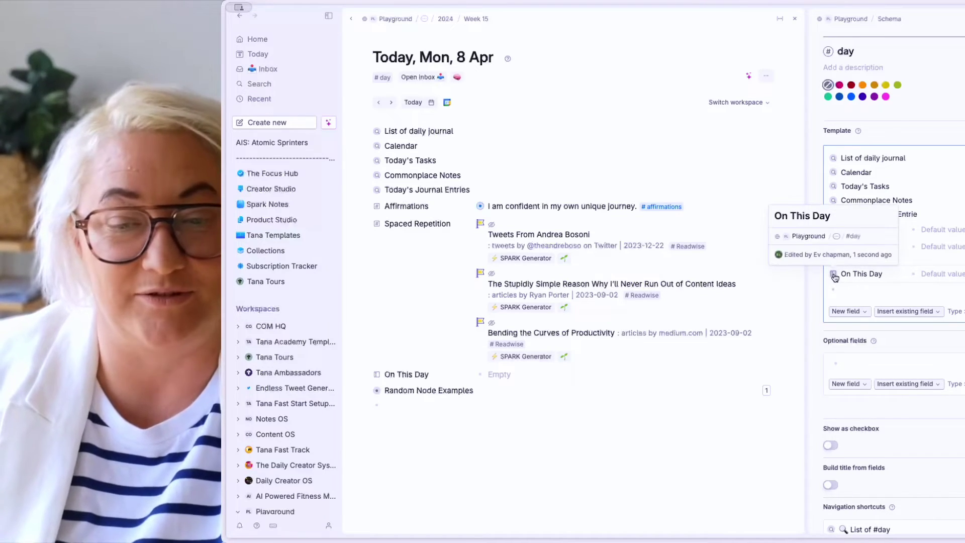
Step: Set On This Day to Options from supertag using the day supertag, auto-initialize it to a random node, and close the configuration
click(833, 274)
click(860, 117)
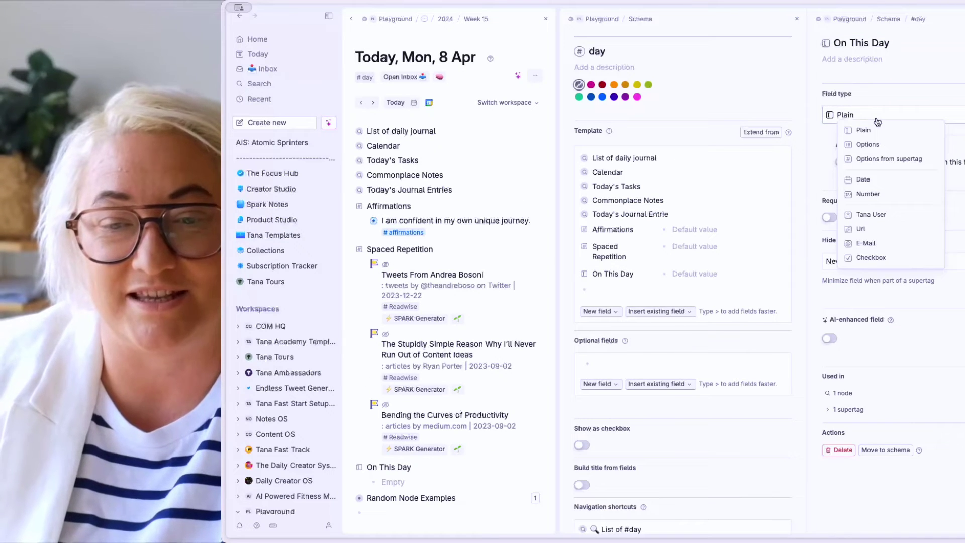
click(875, 159)
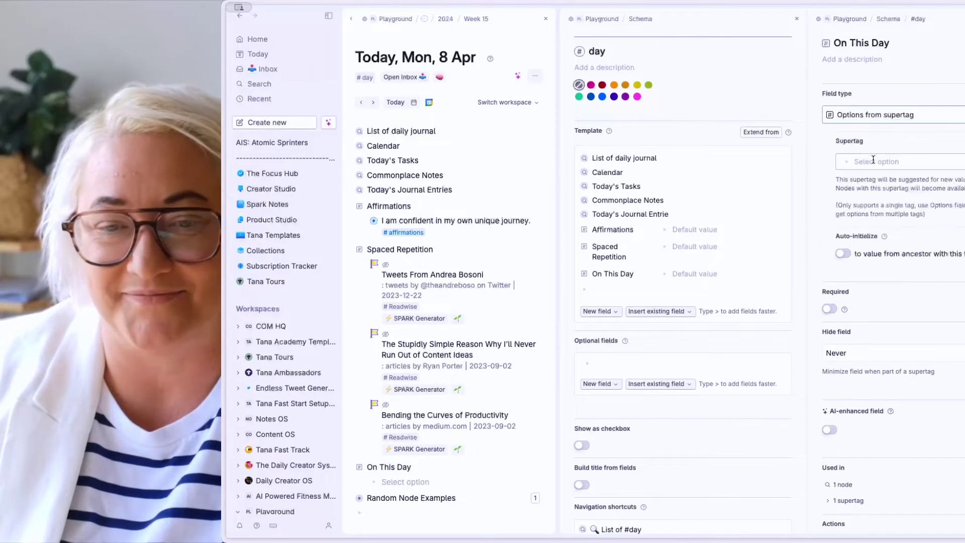
click(867, 160)
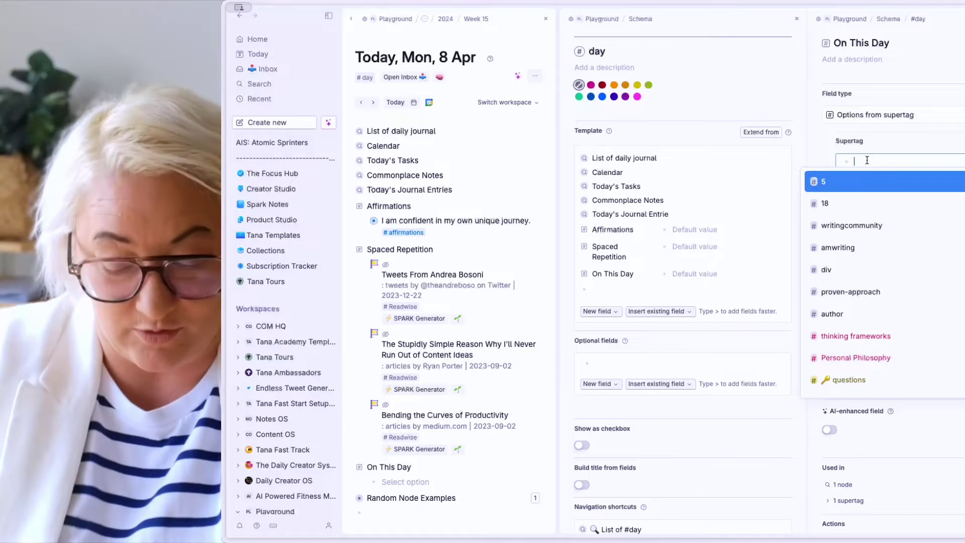
text(day)
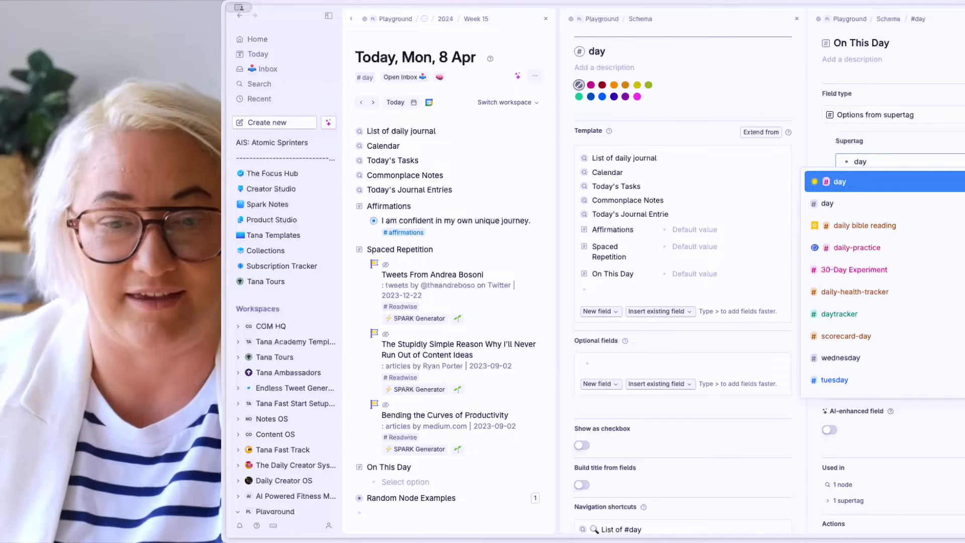
key(Return)
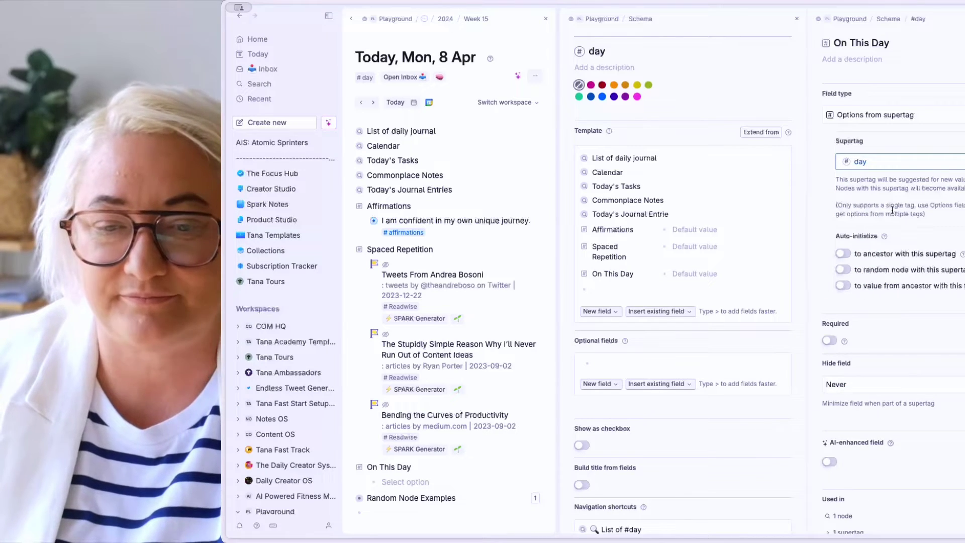
click(845, 270)
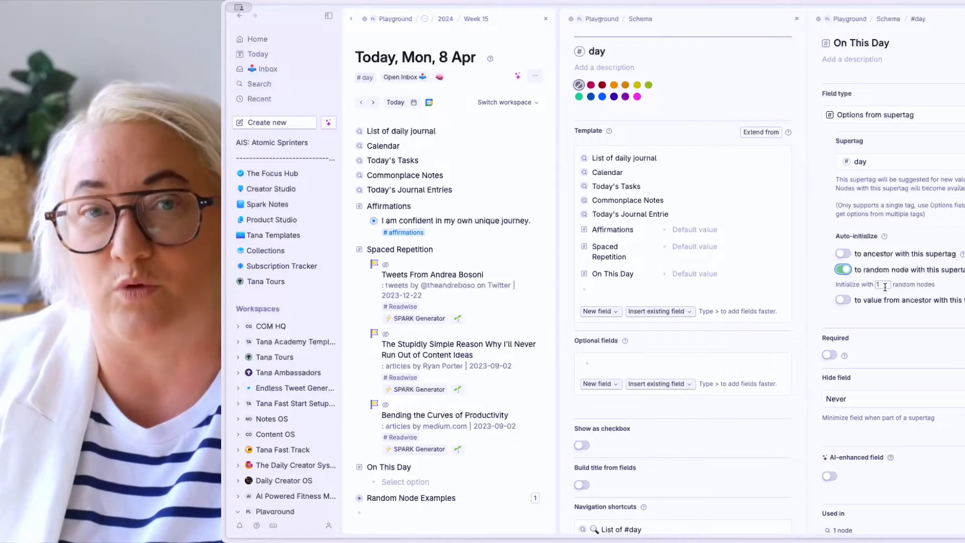
key(Escape)
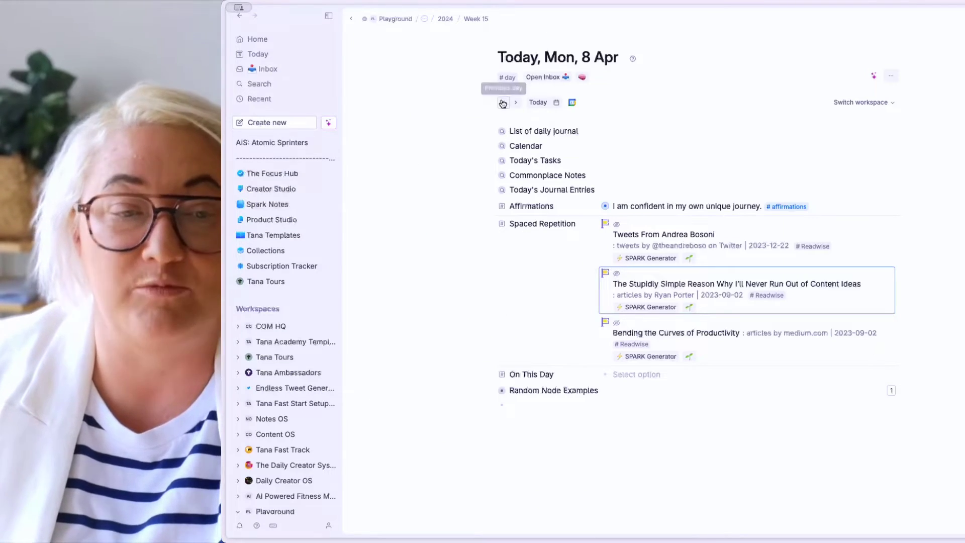
Step: Remove the day tag from today's node and reapply it to fill the On This Day field
click(501, 77)
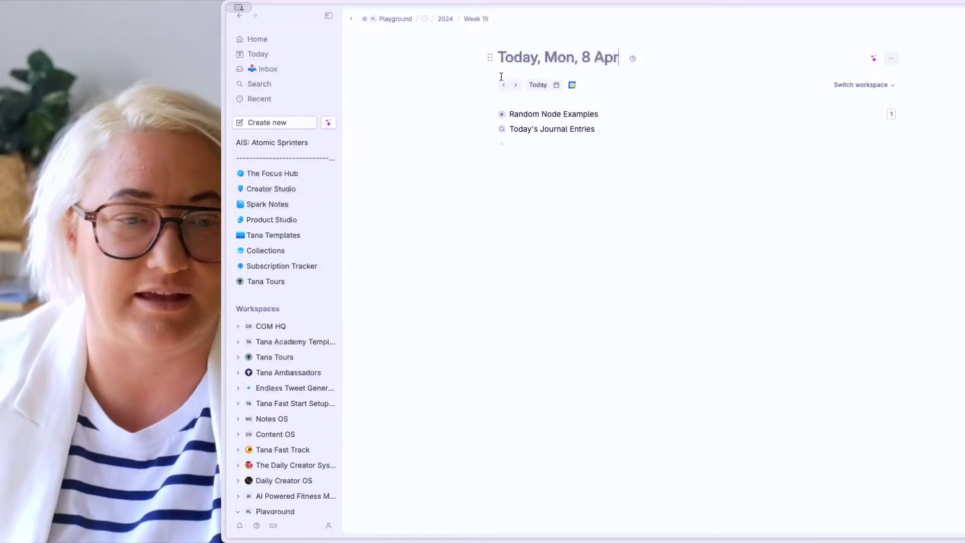
text(# day)
key(Return)
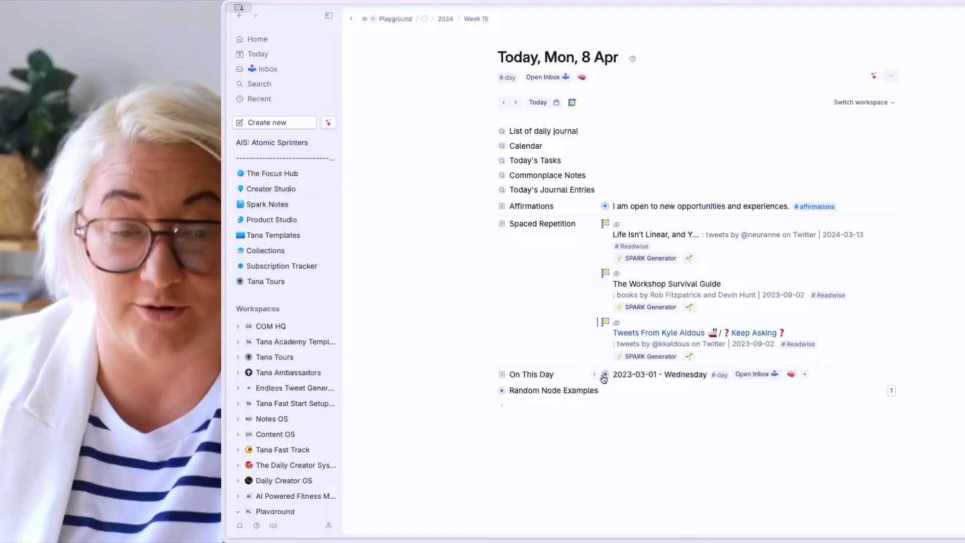
Step: Expand the past day node in the On This Day field, look through its contents, and collapse it
click(596, 375)
scroll(571, 333, down, 3)
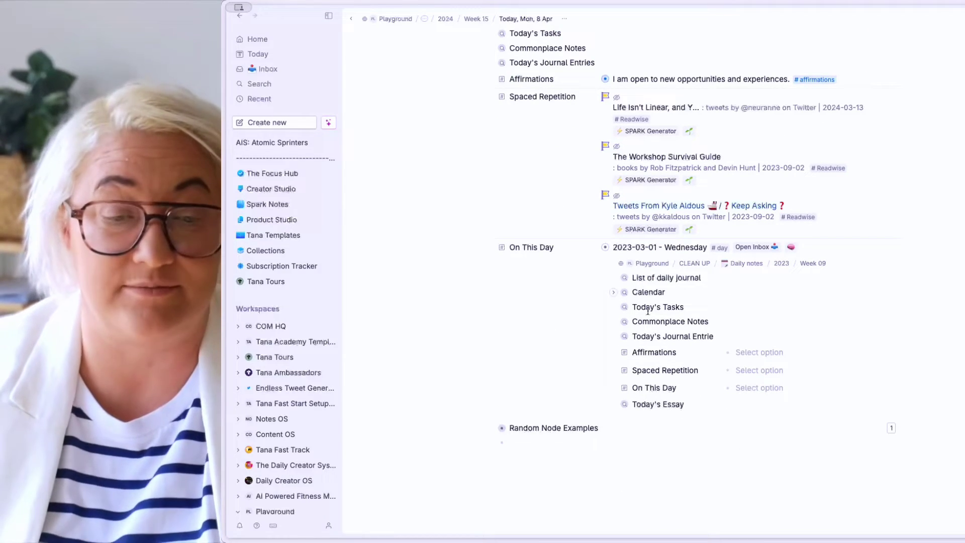
click(614, 336)
click(613, 336)
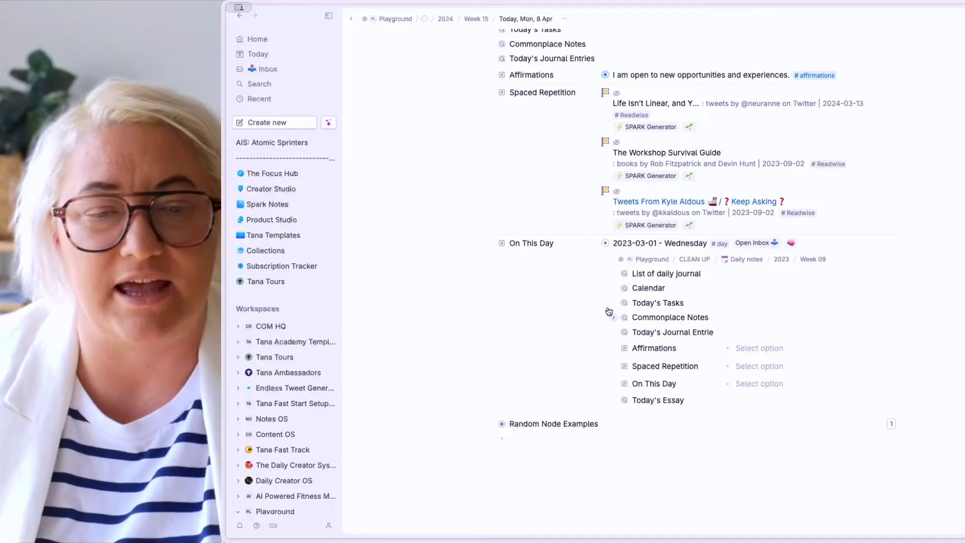
scroll(609, 311, up, 2)
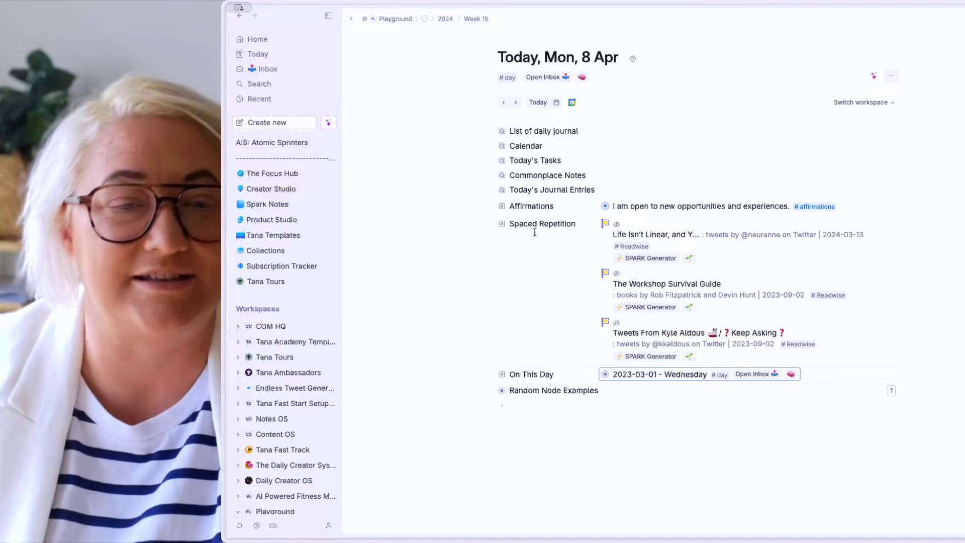
Step: Open the day supertag's configuration and add a template field named Random Task
click(510, 79)
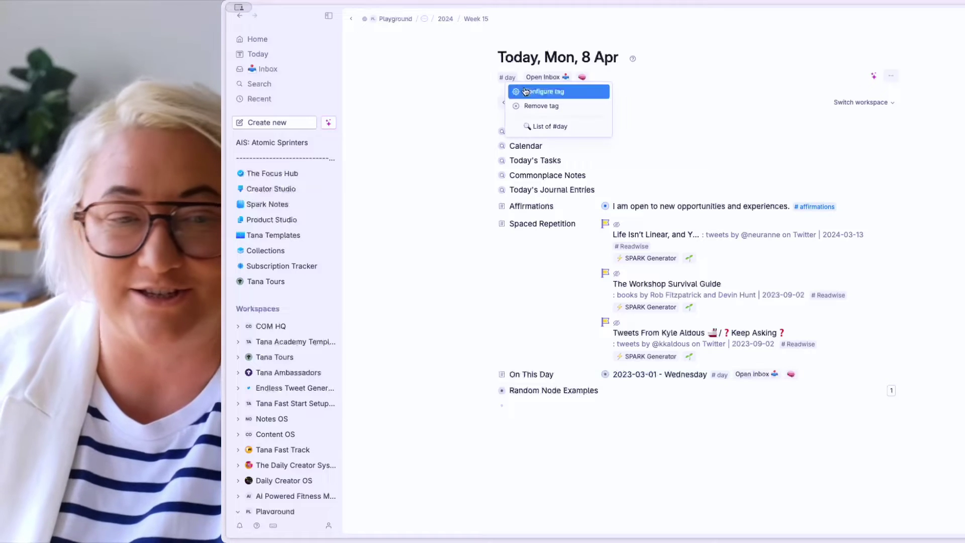
click(541, 91)
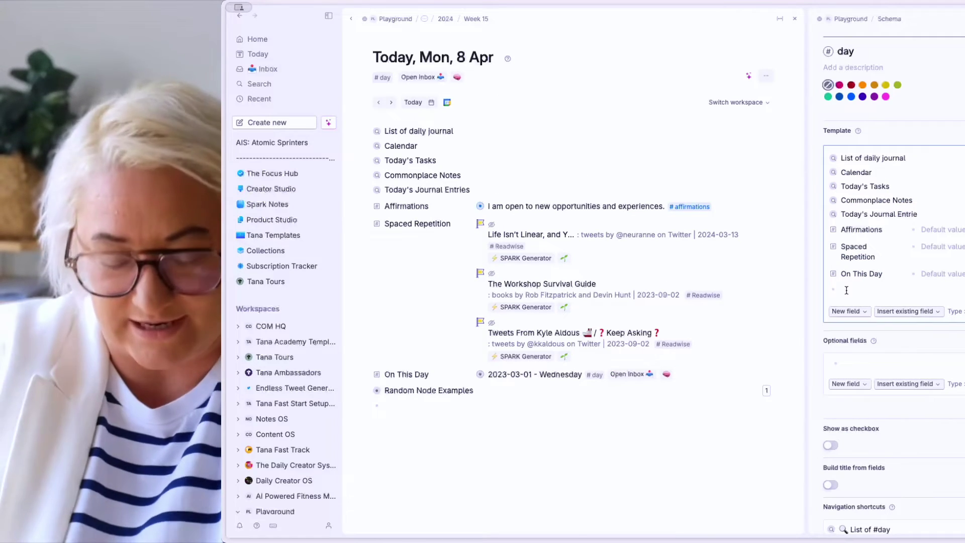
text(>Random Task)
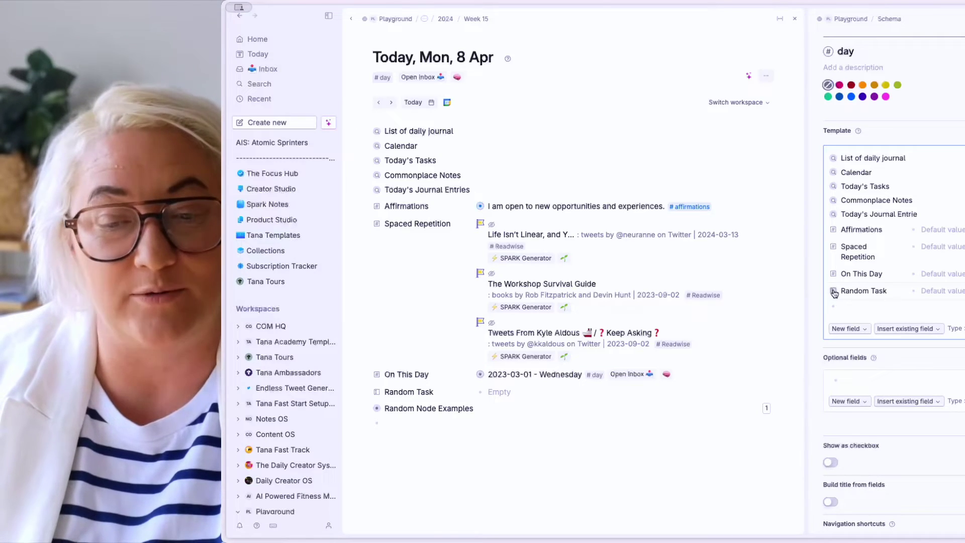
Step: Set the Random Task field's type to Options from supertag, using the task supertag
click(833, 292)
click(871, 121)
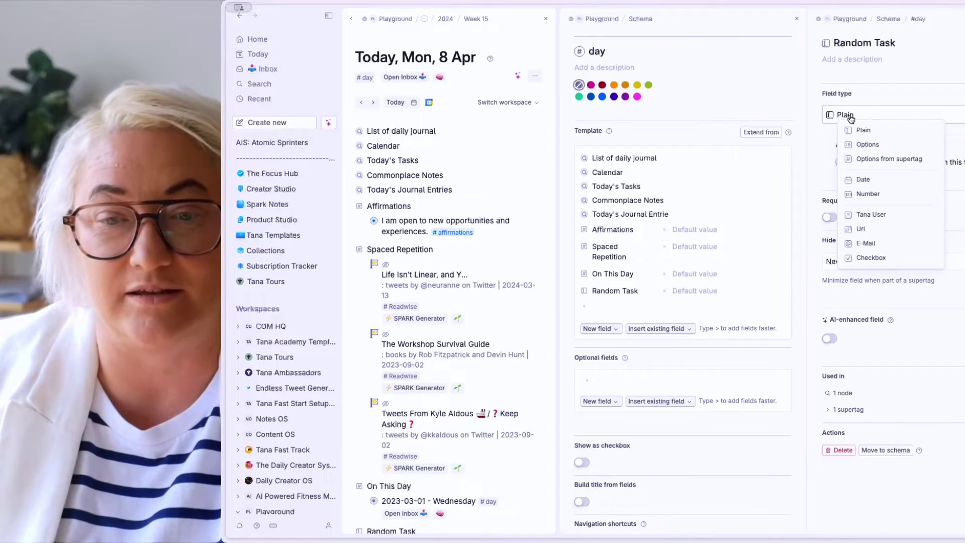
click(865, 160)
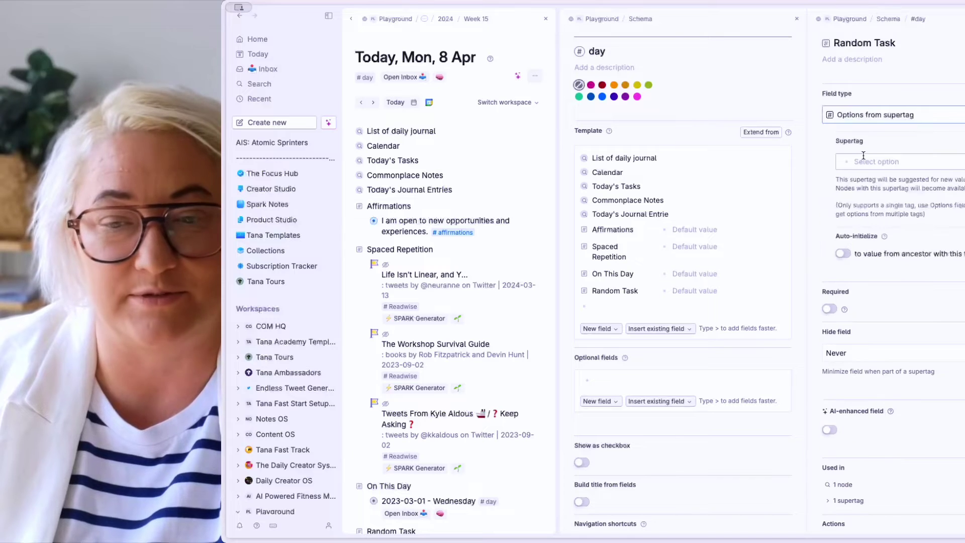
click(865, 159)
text(task)
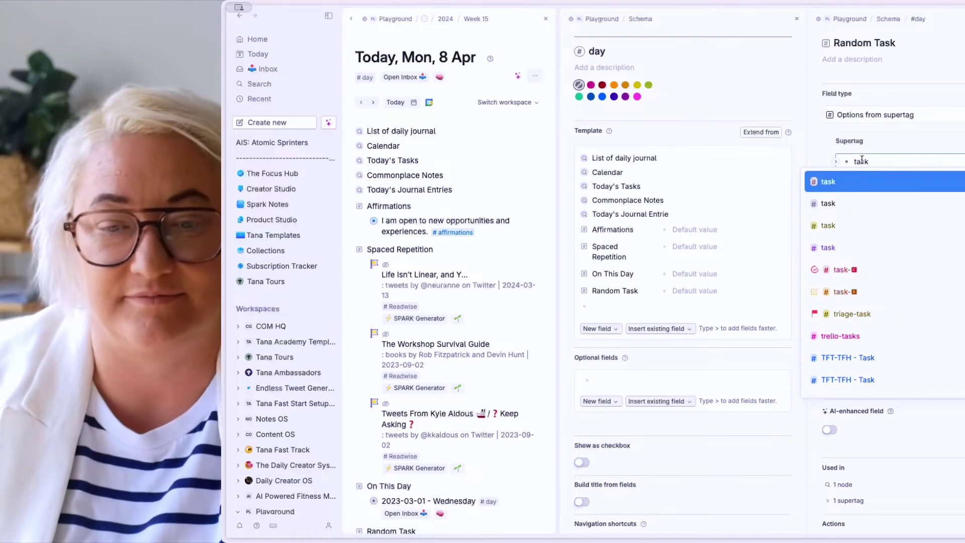
click(844, 185)
Step: Auto-initialize Random Task with 2 random nodes of its supertag and close the configuration panels
click(844, 270)
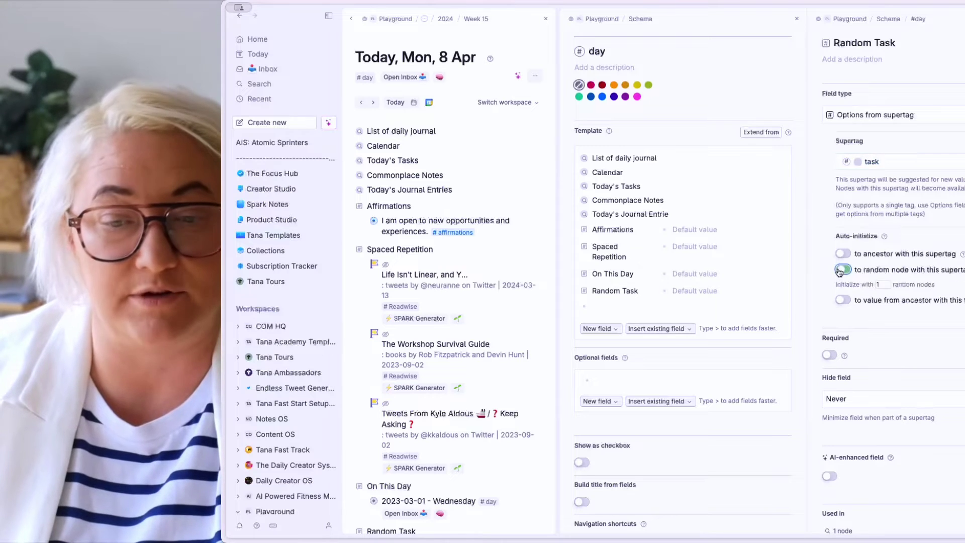
click(880, 285)
key(BackSpace)
text(2)
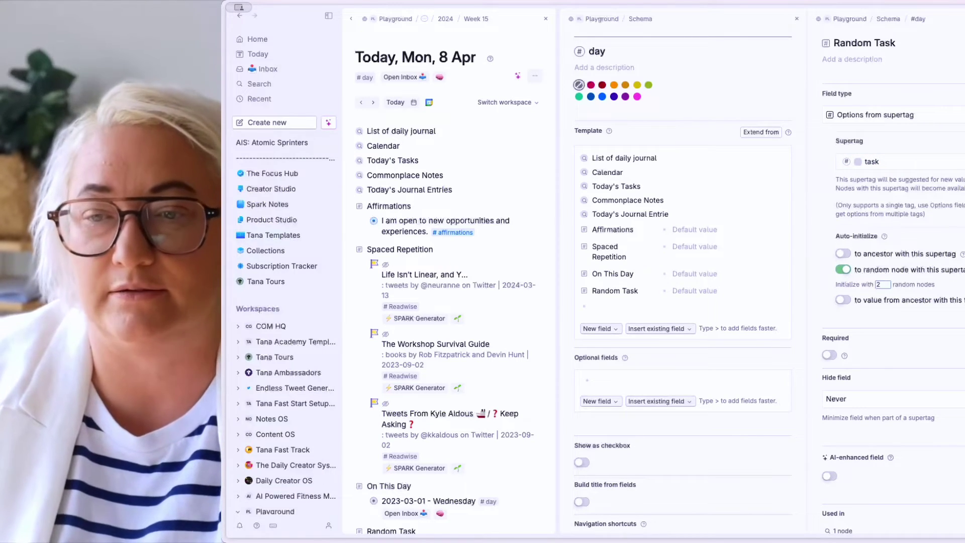
key(Escape)
key(Escape)
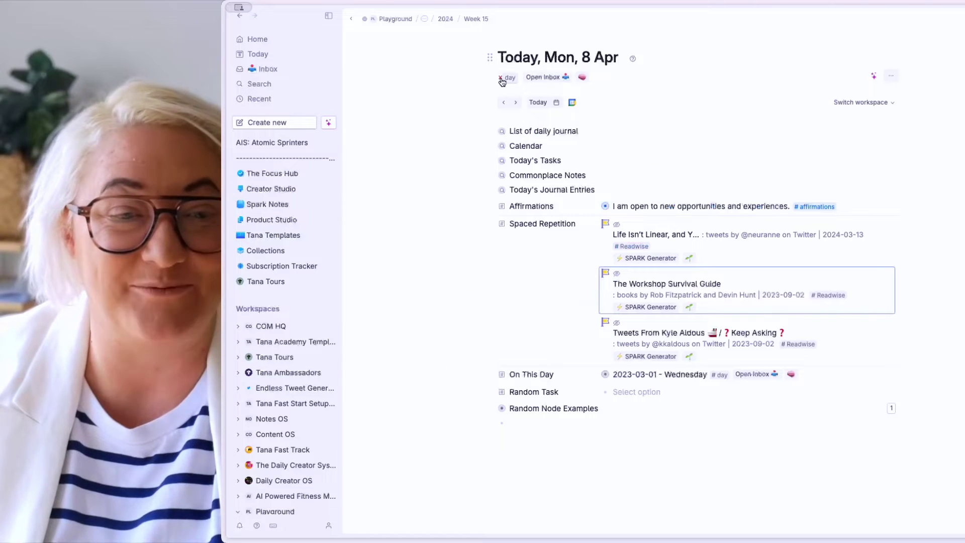
Step: Remove the day tag from today's node and apply the Playground day tag again to fill the Random Task field
click(501, 78)
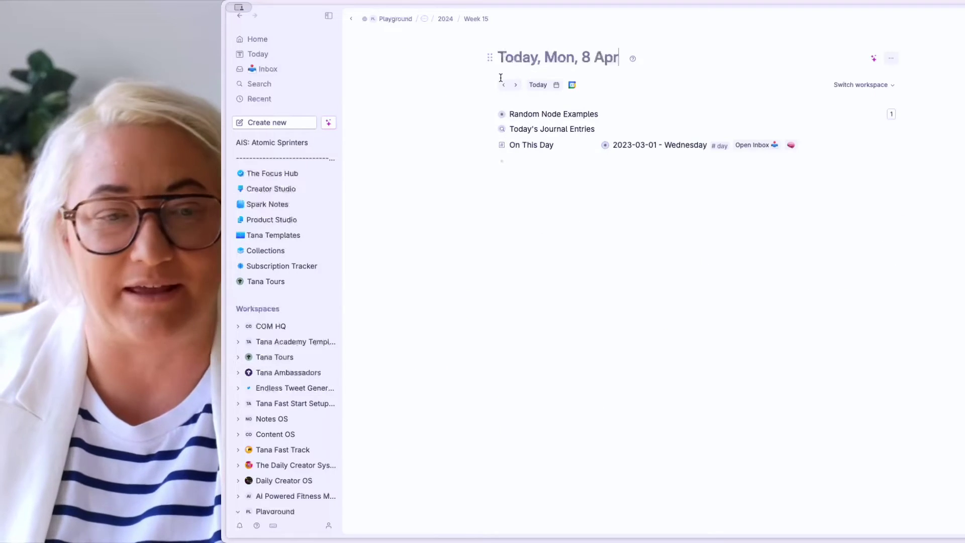
text(#day)
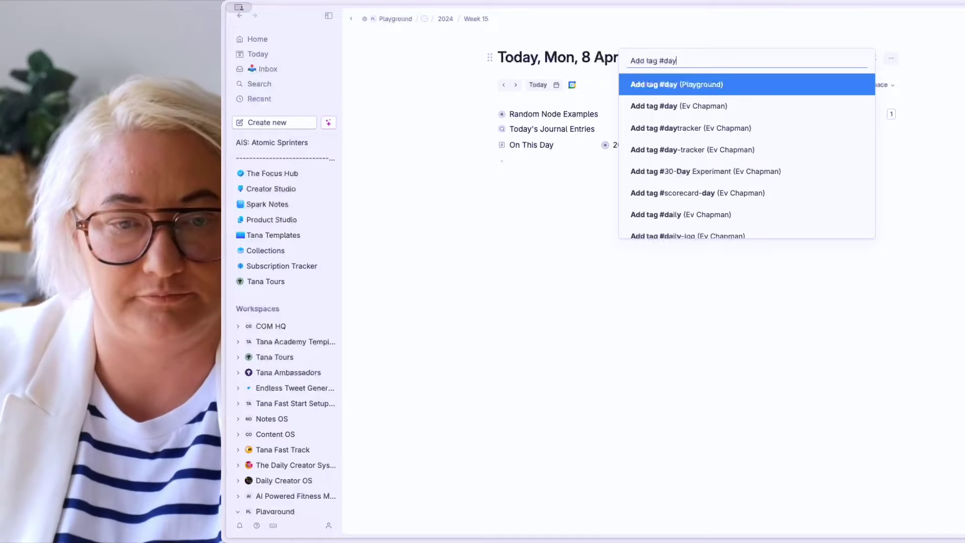
key(Return)
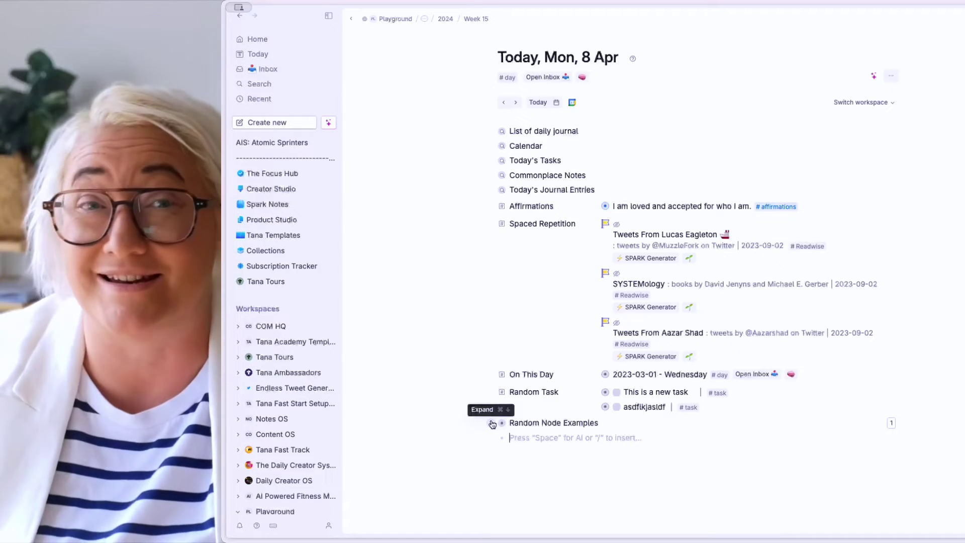
Step: Add a node reading "List 20 different random journal prompts" below Random Node Examples on today's page
scroll(597, 402, down, 3)
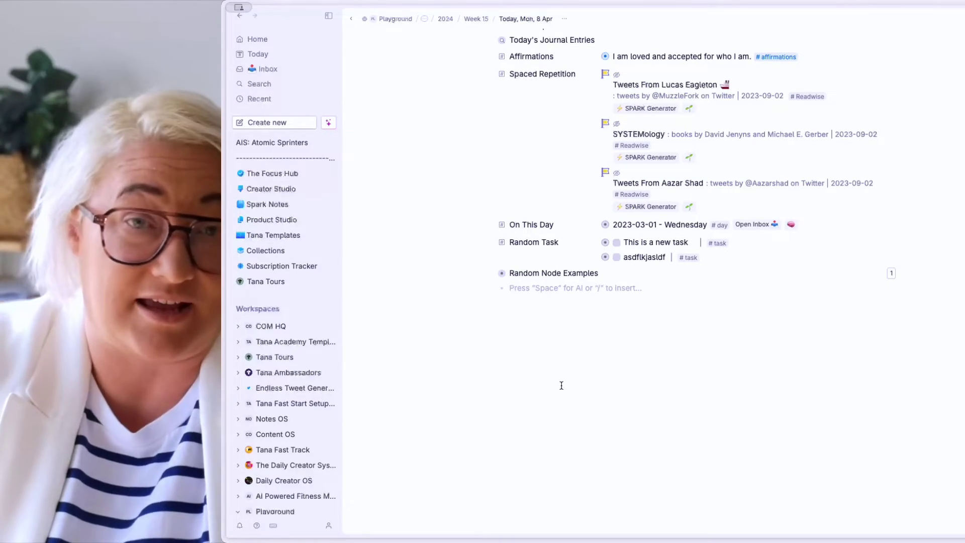
text(List 20 dif)
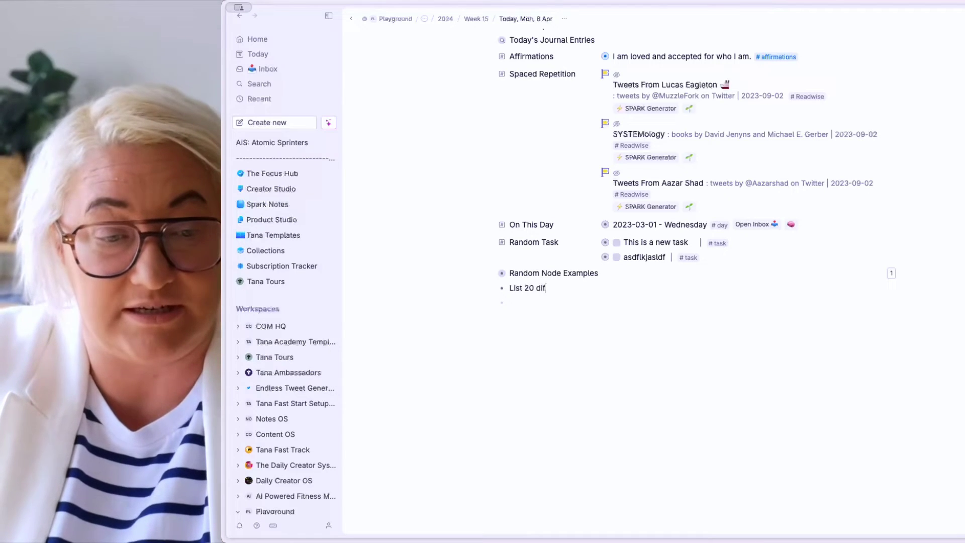
text(ferent random)
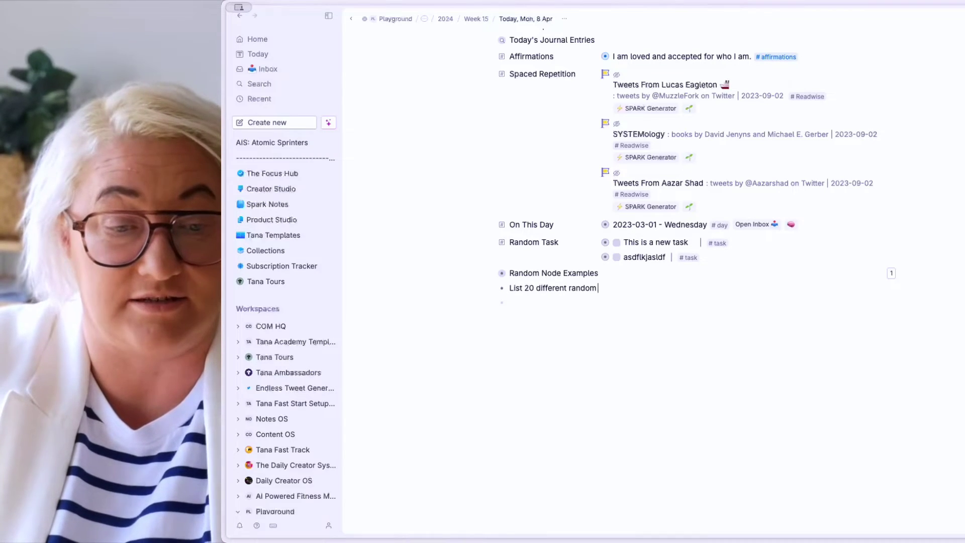
text( journal prompts)
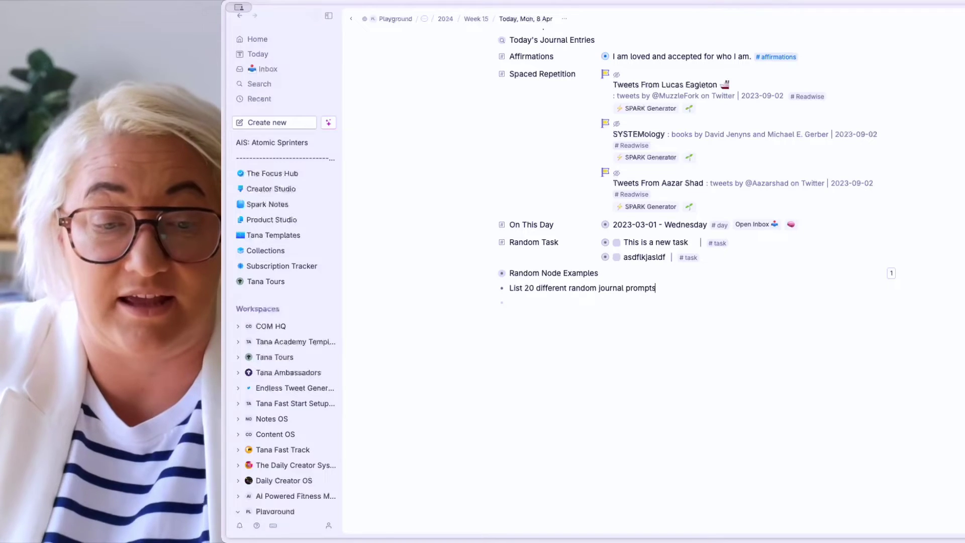
Step: Run the Ask AI command on the journal prompts node to generate the list beneath it
key(ctrl+k)
text(ai)
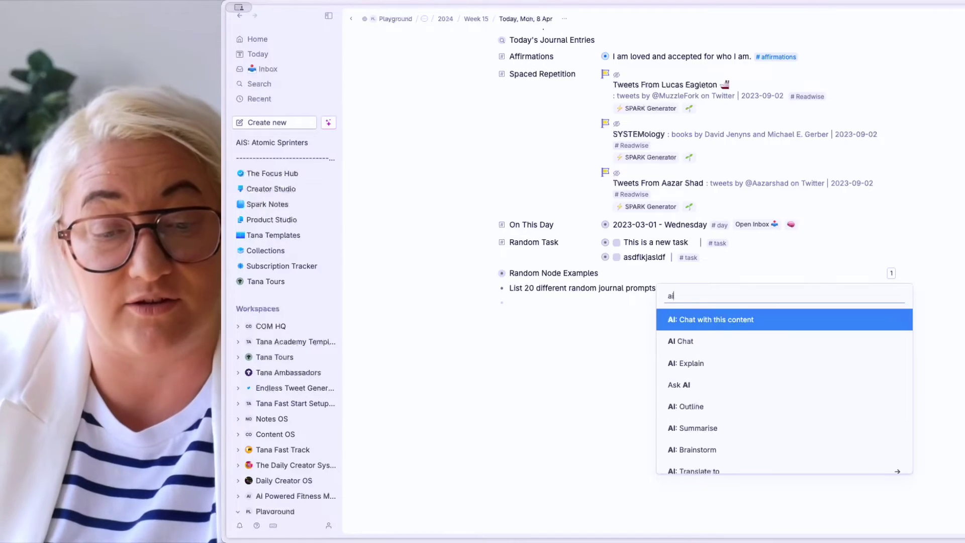
key(Down)
key(Down)
key(Down)
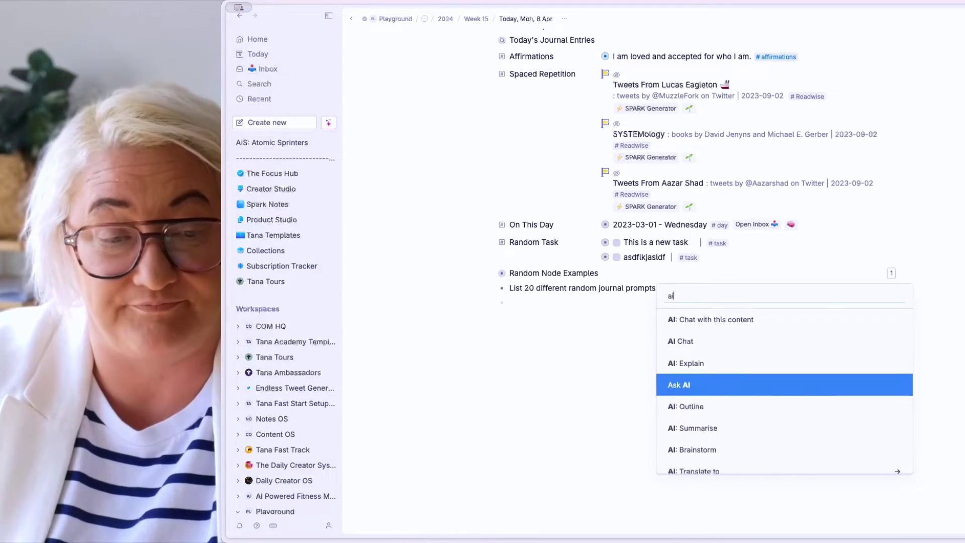
key(Return)
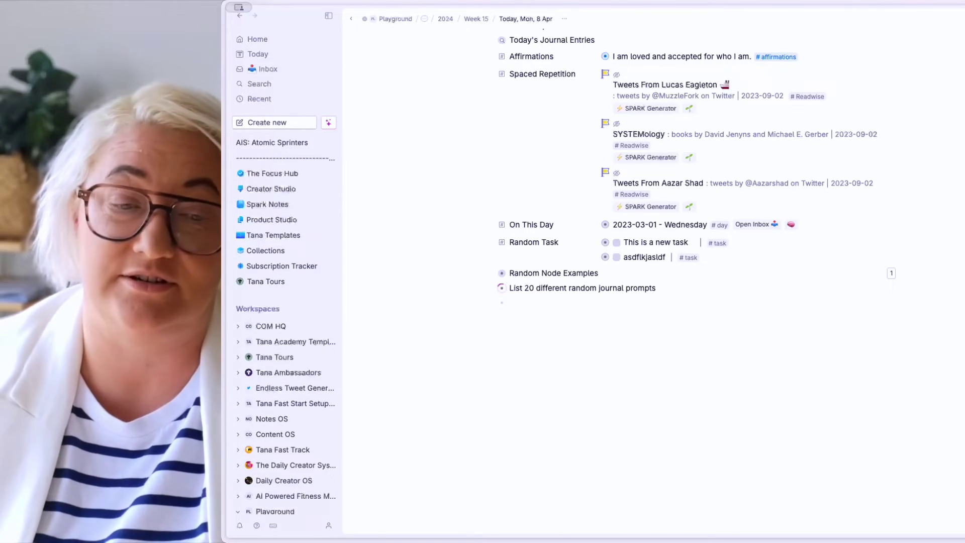
Step: Tag all 20 generated prompts with the journal prompt supertag and collapse their parent node
scroll(559, 384, down, 3)
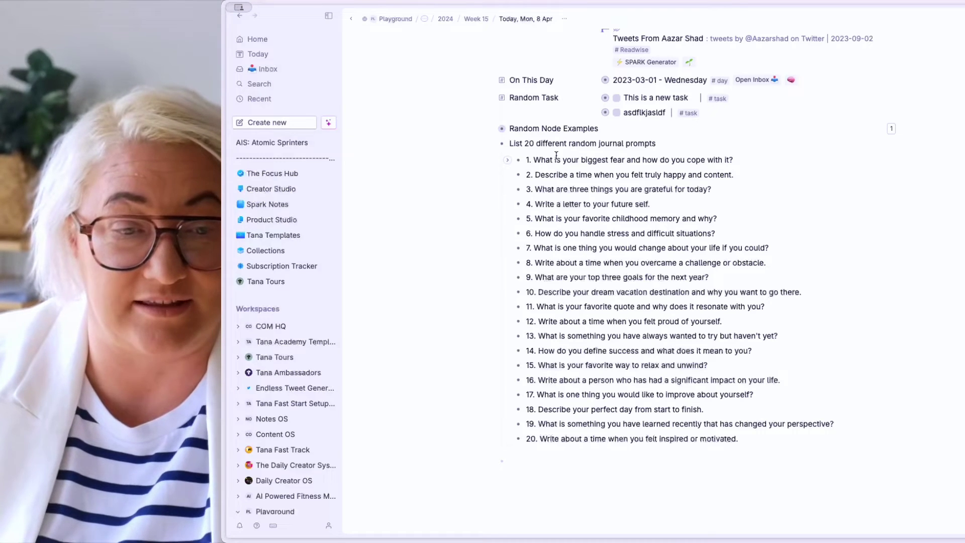
drag(555, 156, 581, 440)
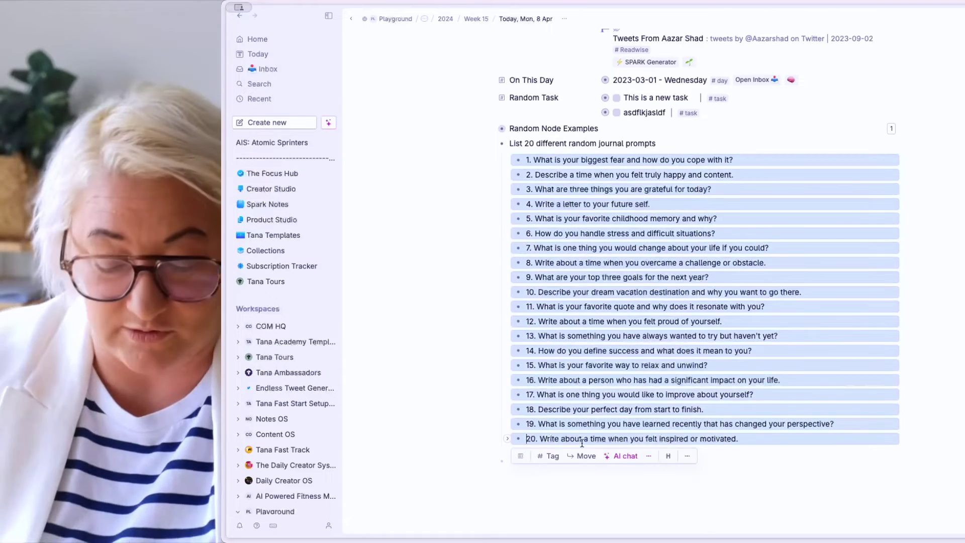
right_click(581, 440)
text(journ)
key(BackSpace)
key(BackSpace)
key(BackSpace)
key(BackSpace)
key(BackSpace)
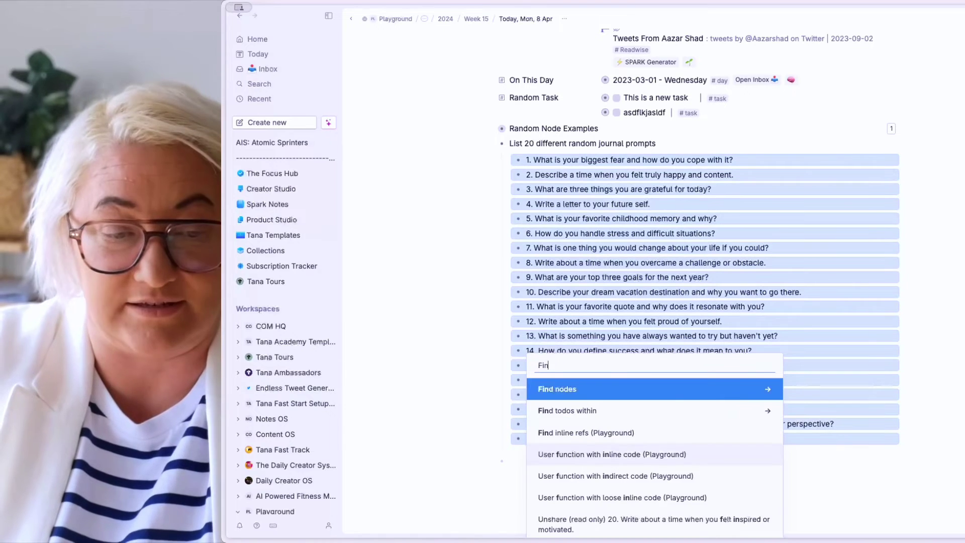
text(ad)
key(Return)
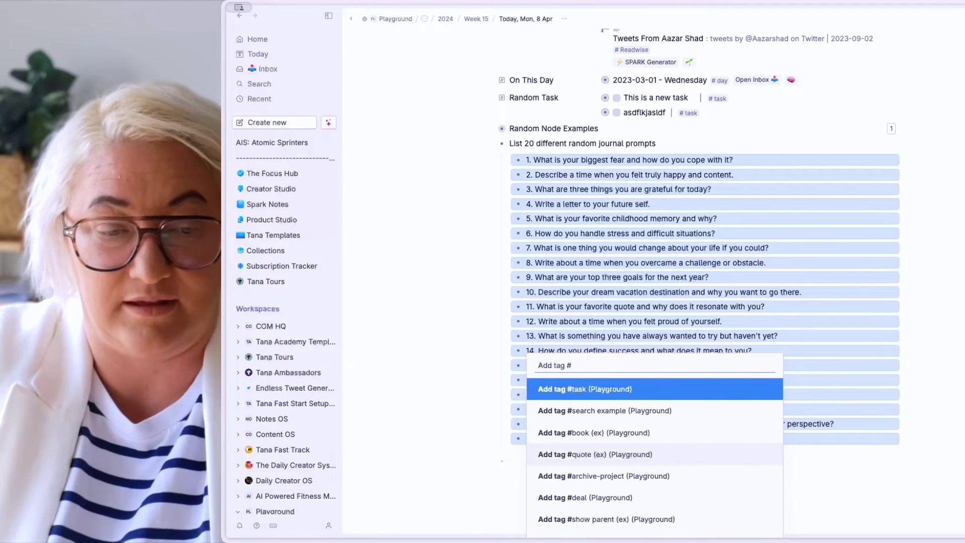
text(journ)
key(Return)
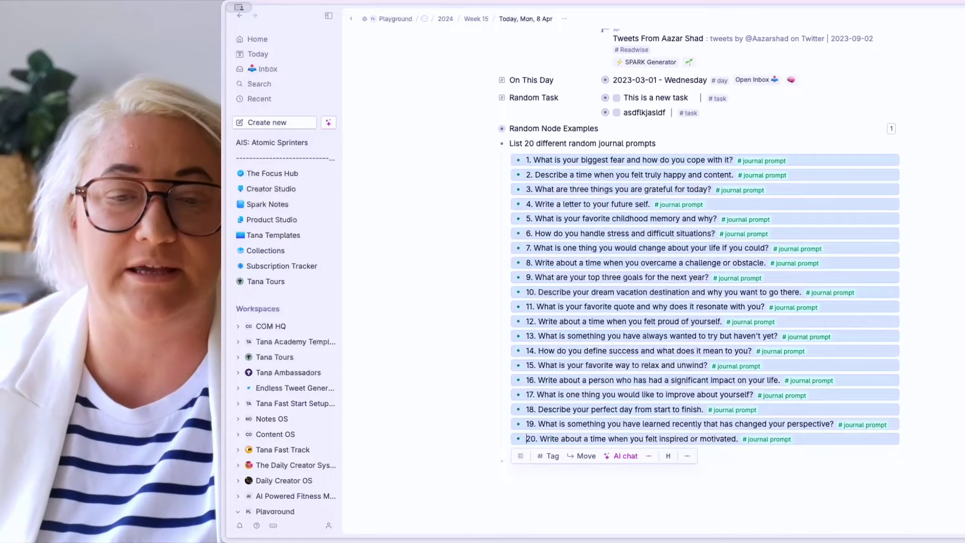
key(ctrl+Up)
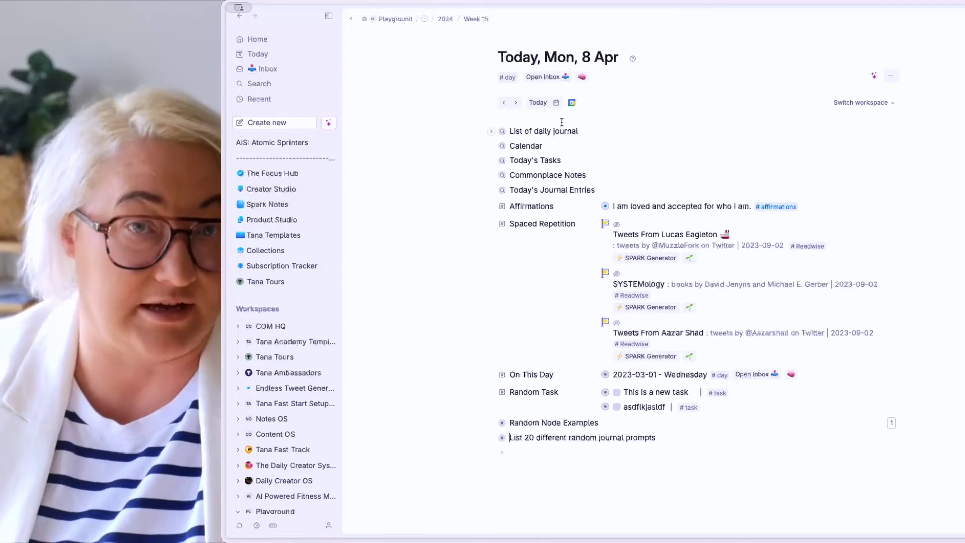
Step: Open the day supertag's configuration and add a template field named Journal Prompt below Random Task
click(508, 78)
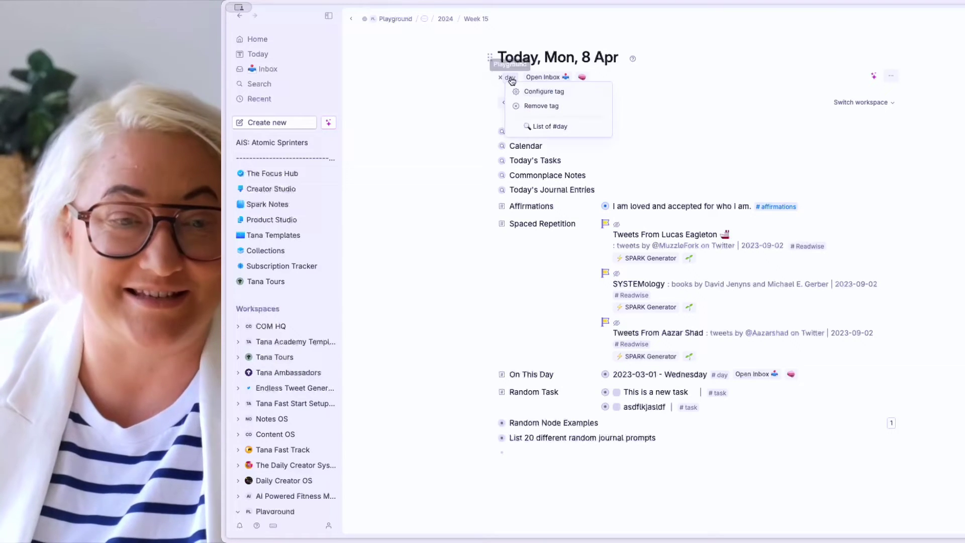
click(532, 92)
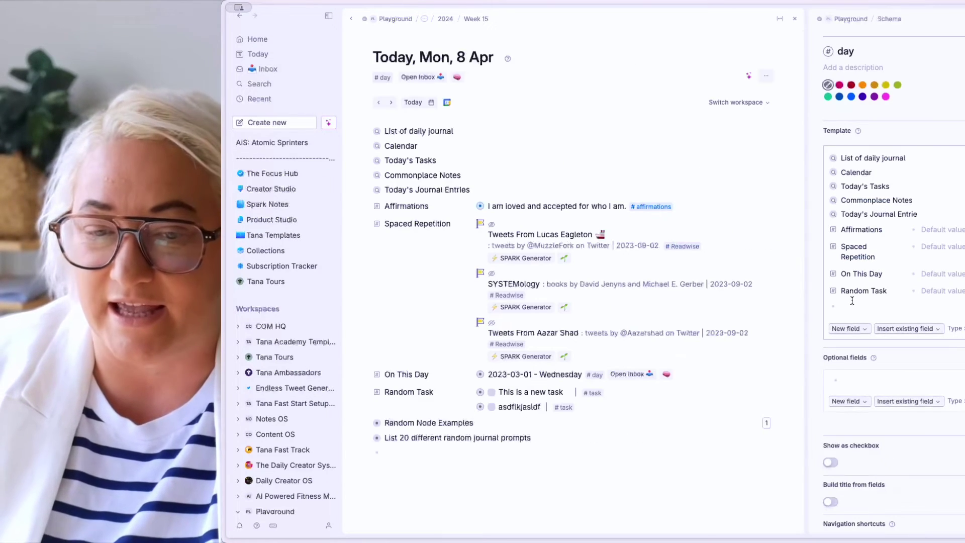
click(852, 302)
key(greater)
text(Journa)
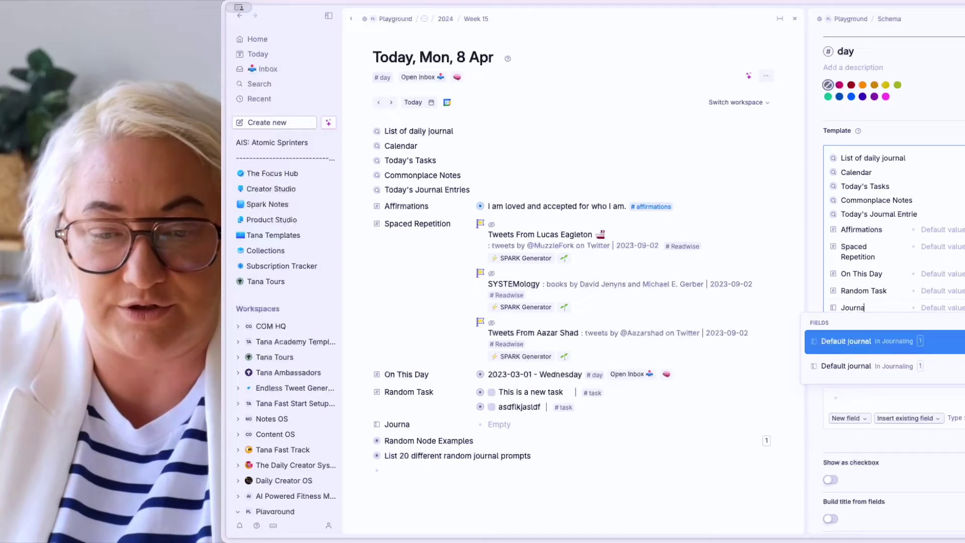
text(l Prompt)
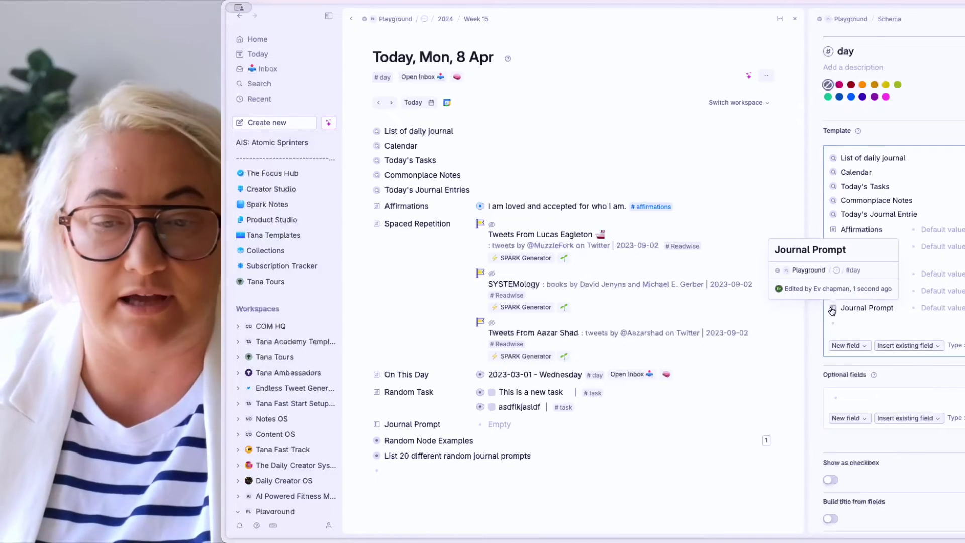
Step: Set the Journal Prompt field's type to Options from supertag, using the journal prompt supertag
click(832, 310)
click(873, 115)
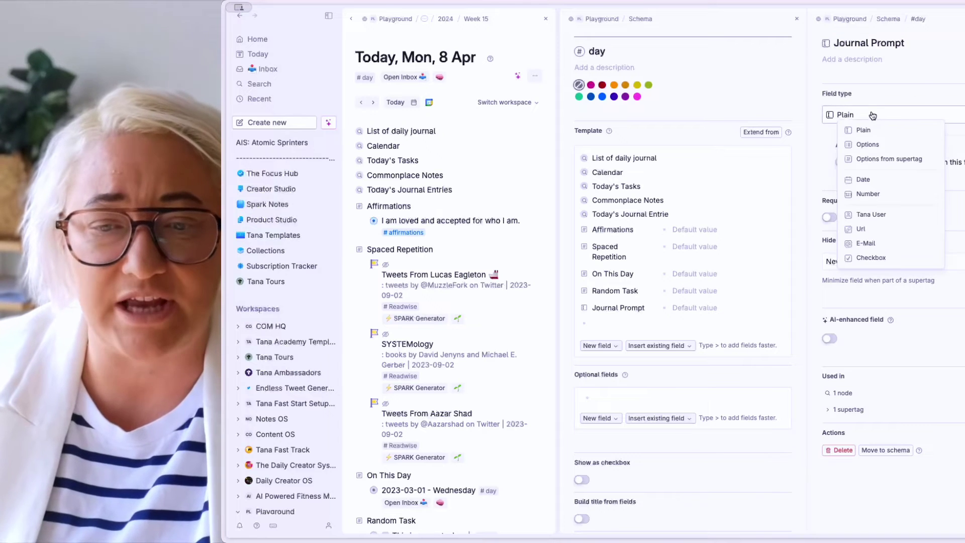
click(878, 160)
click(875, 162)
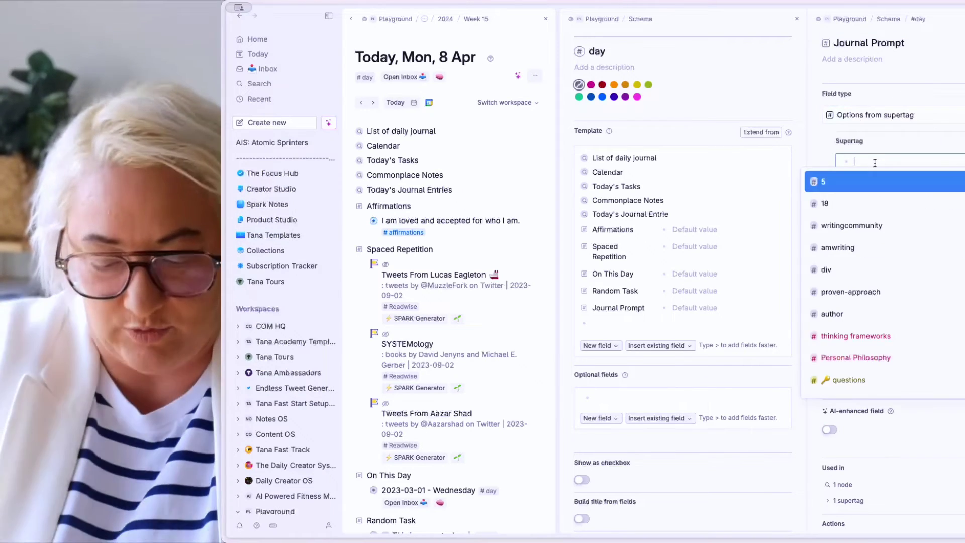
text(journal)
key(Return)
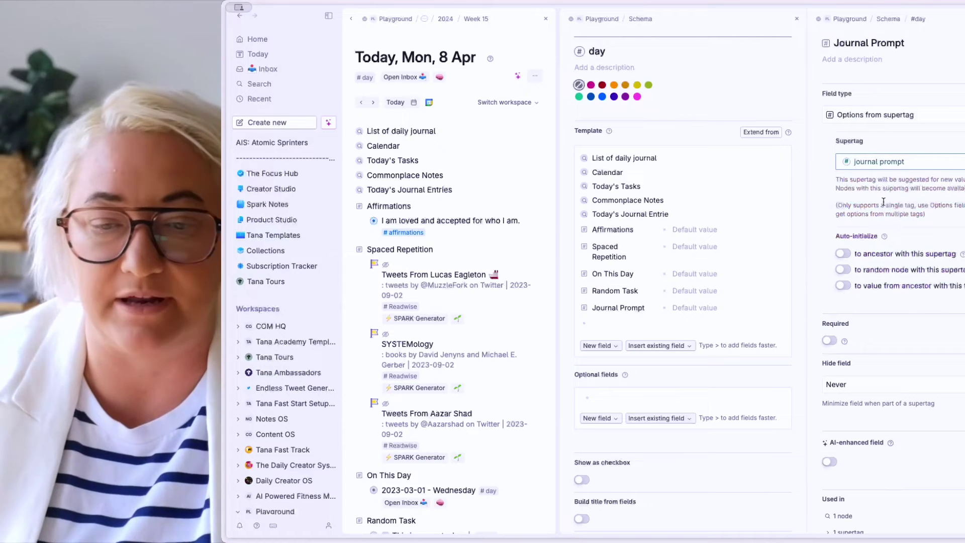
Step: Auto-initialize Journal Prompt with 5 random nodes of its supertag and close the configuration panels
click(845, 271)
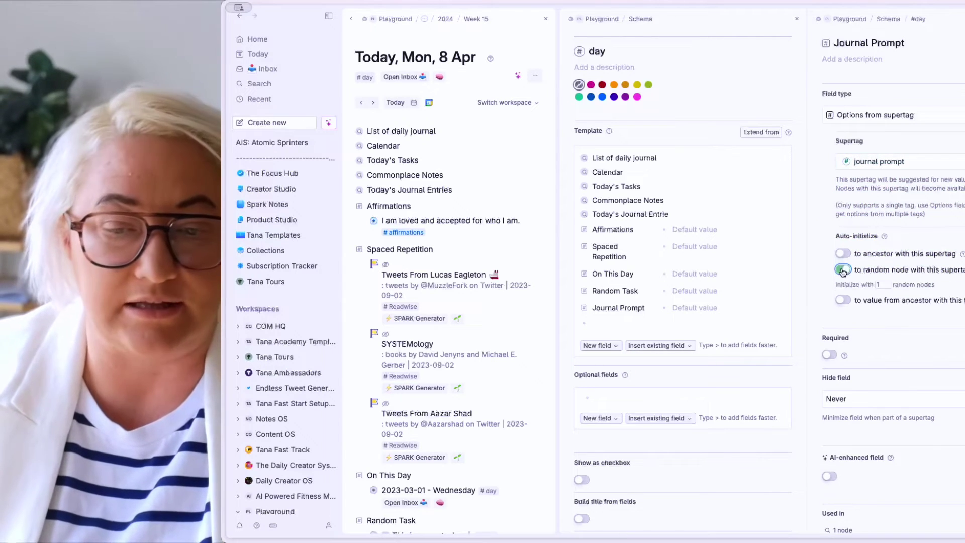
text(4)
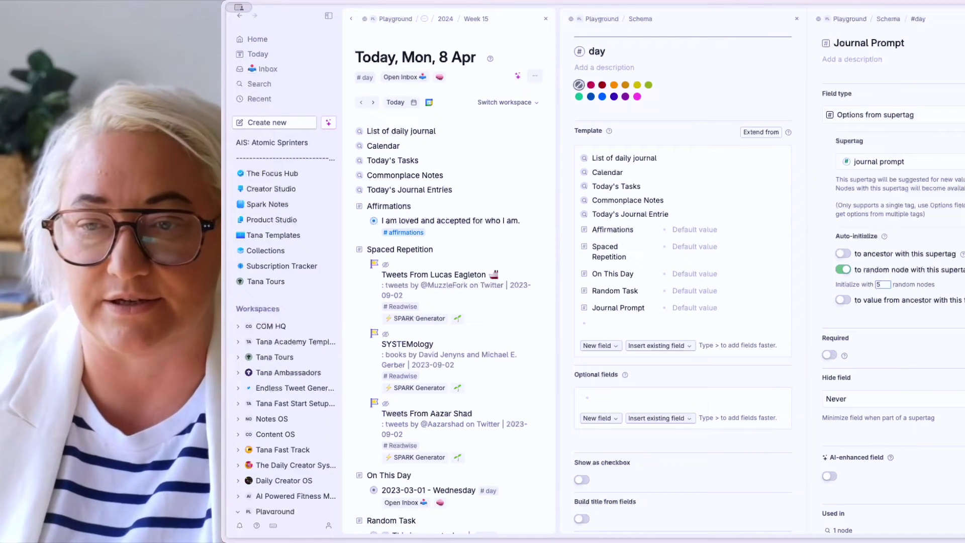
key(Escape)
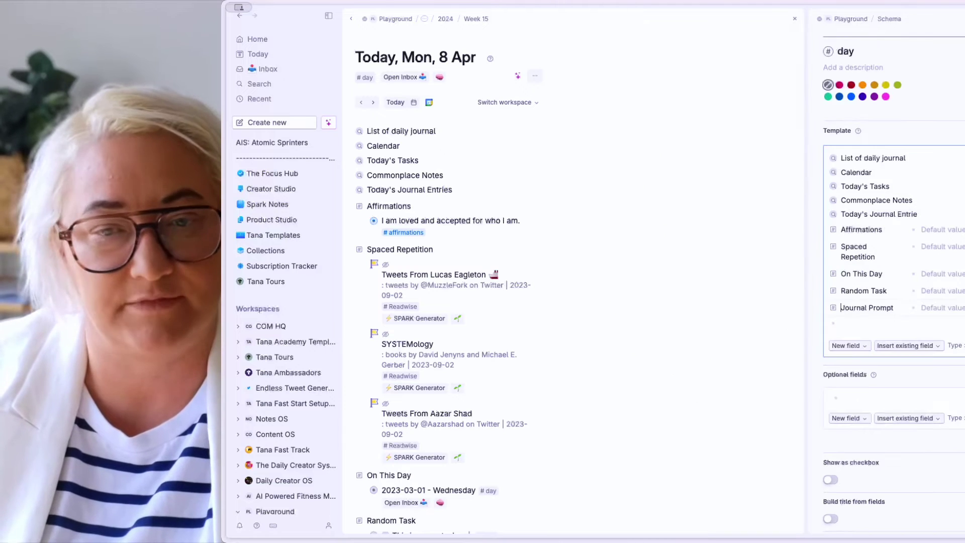
key(Escape)
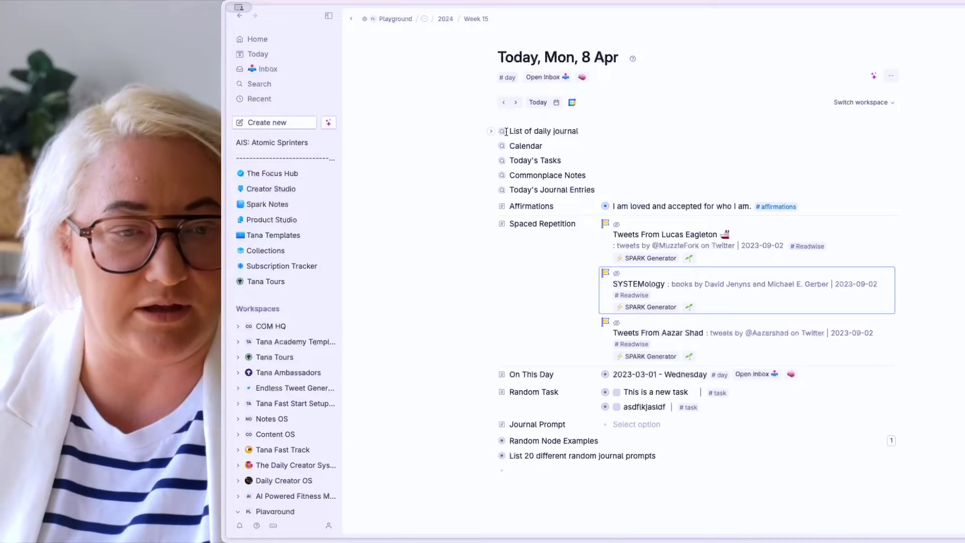
Step: Remove the day tag from today's node and apply it again to fill the Journal Prompt field
click(501, 78)
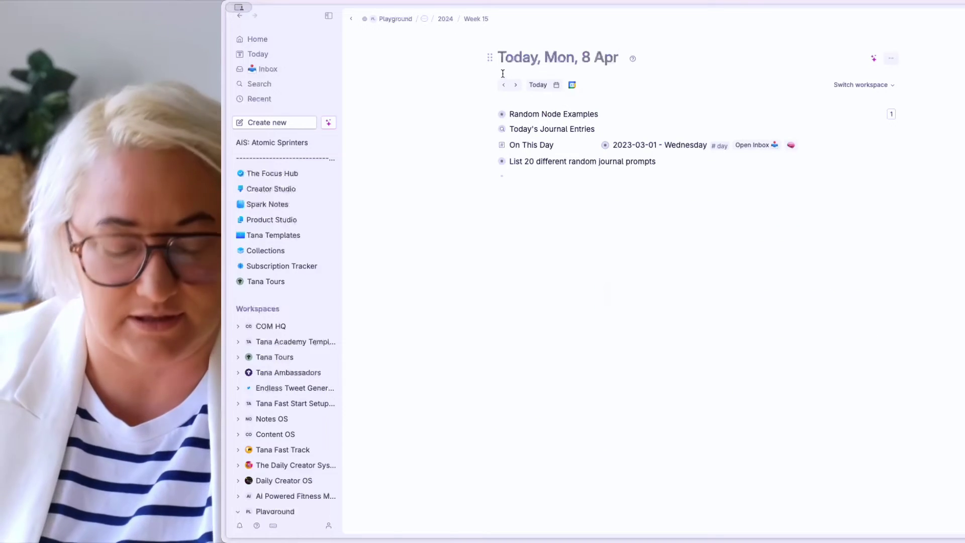
key(ctrl+k)
text(add tag #day)
key(Return)
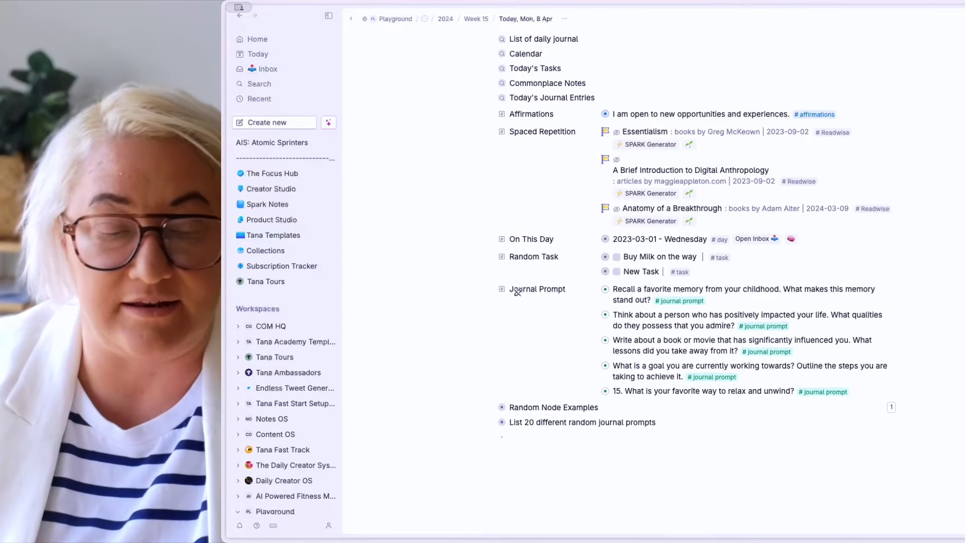
scroll(553, 281, down, 1)
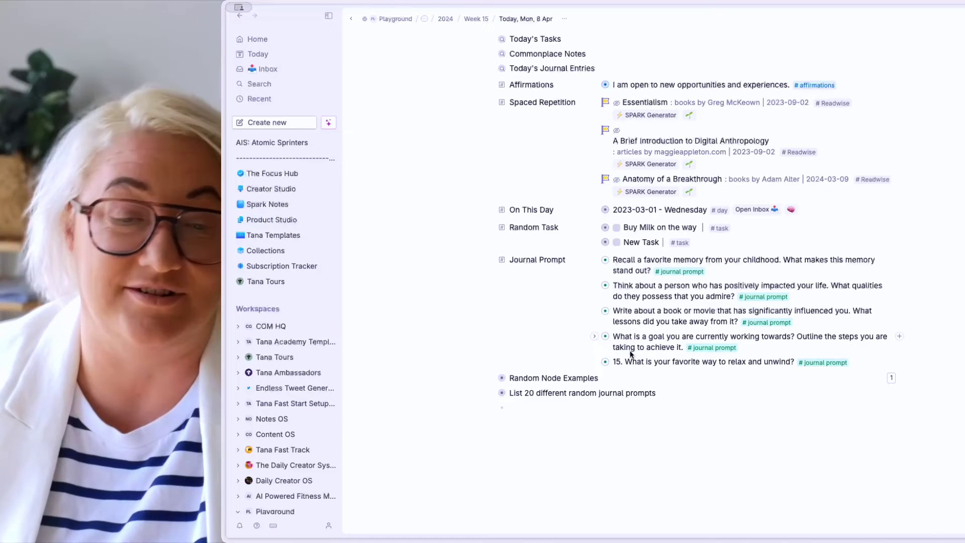
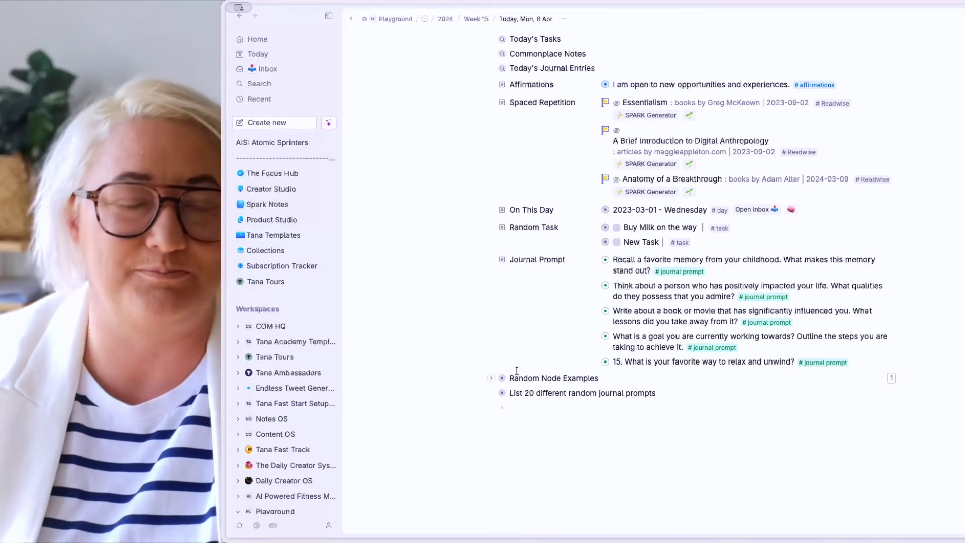
Step: Open the day supertag's configuration and add a template field named Recipe Of The Day below Journal Prompt
scroll(561, 308, up, 3)
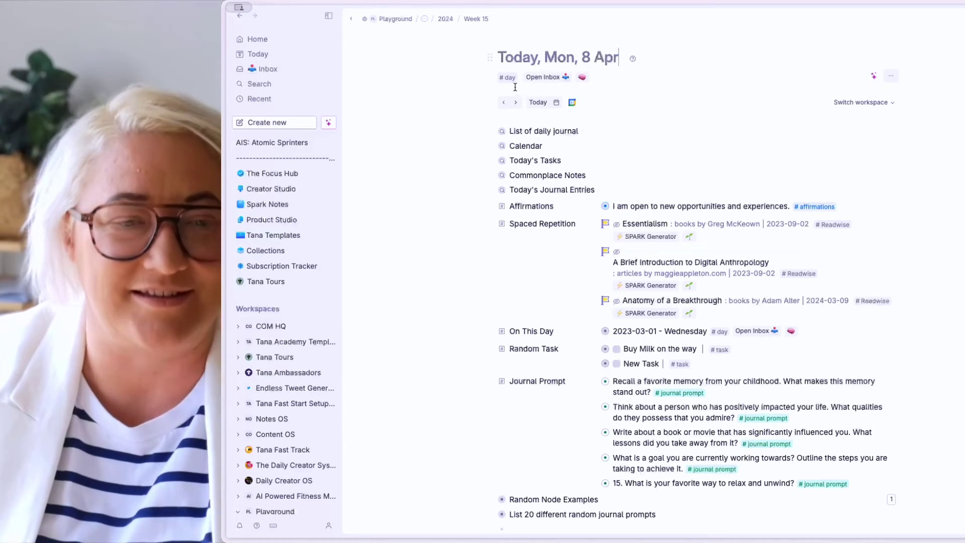
click(510, 79)
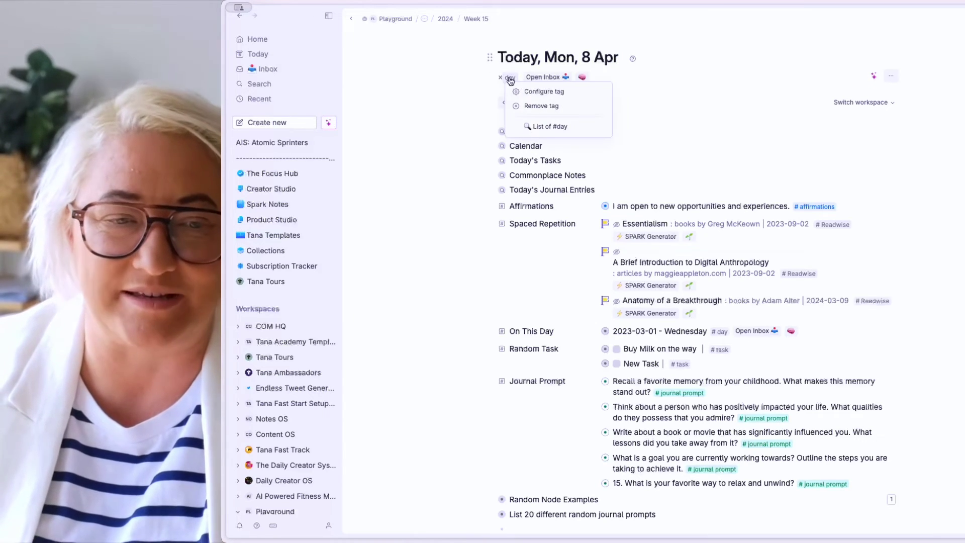
click(533, 91)
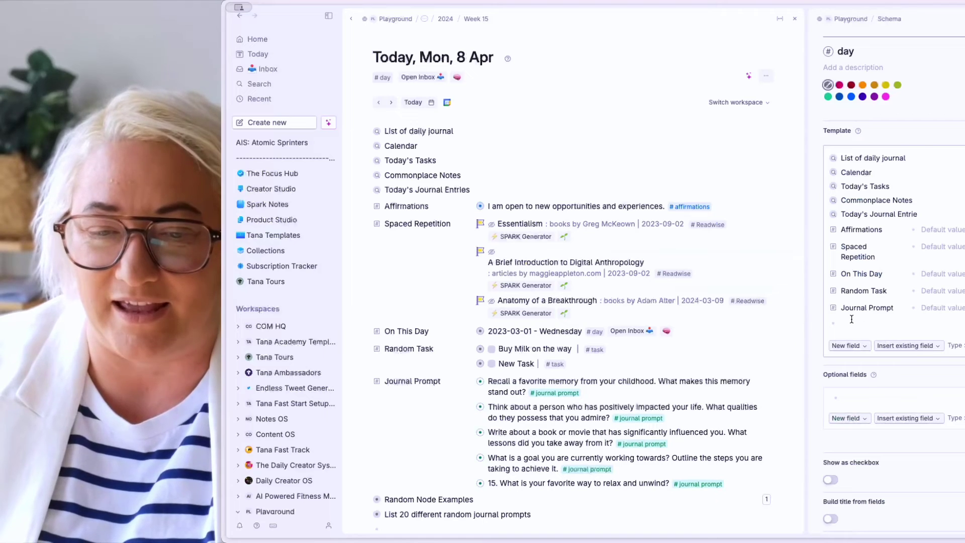
click(851, 320)
text(>)
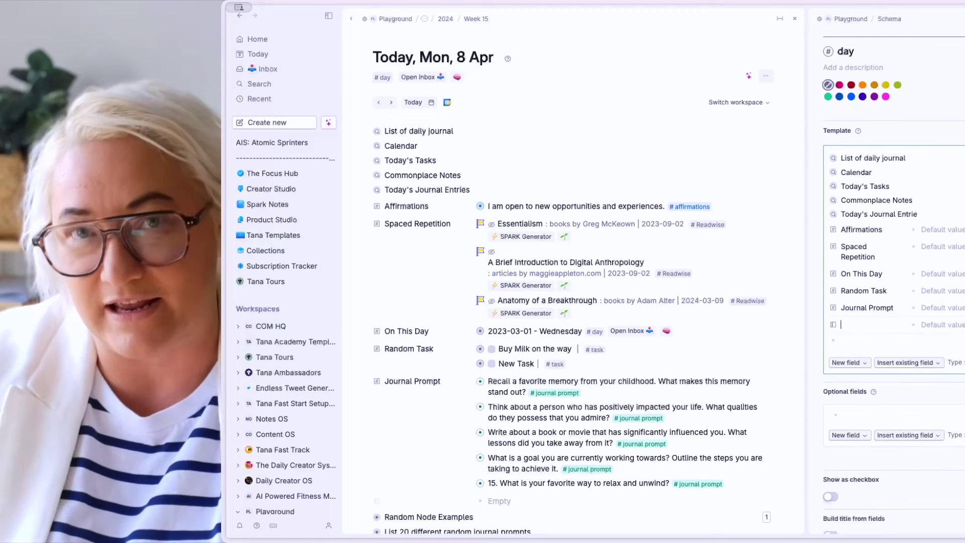
text(Recipe Of The Day)
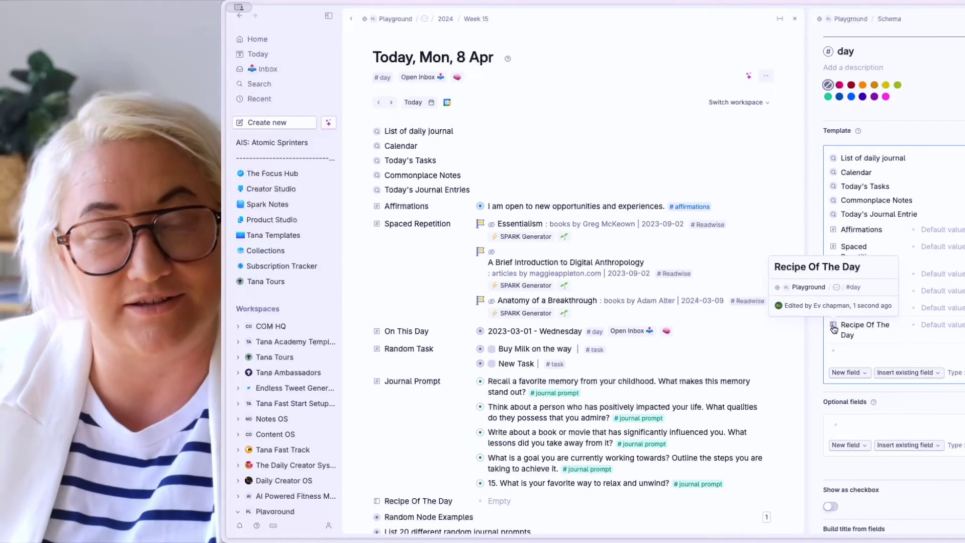
Step: Set the Recipe Of The Day field's type to Options from supertag, using the recipe supertag
click(834, 329)
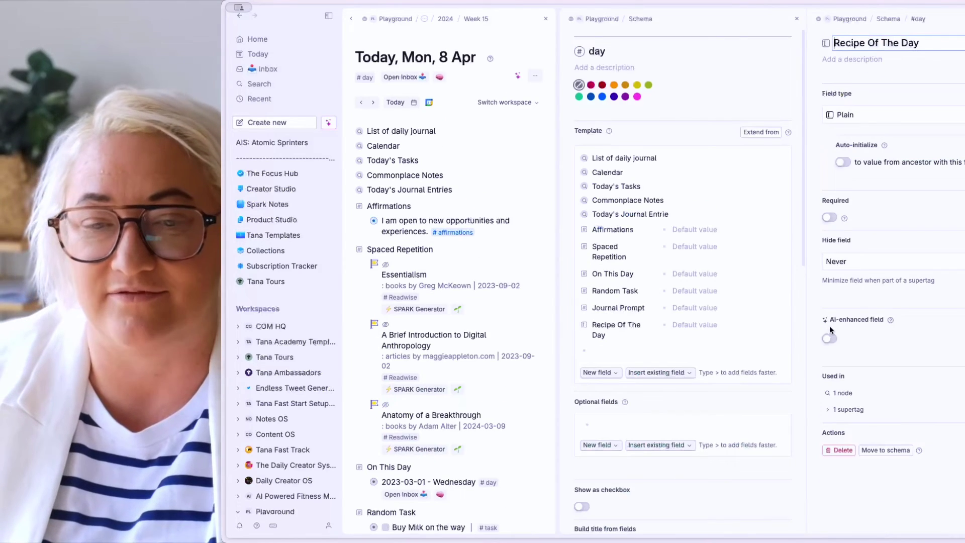
click(859, 120)
click(865, 160)
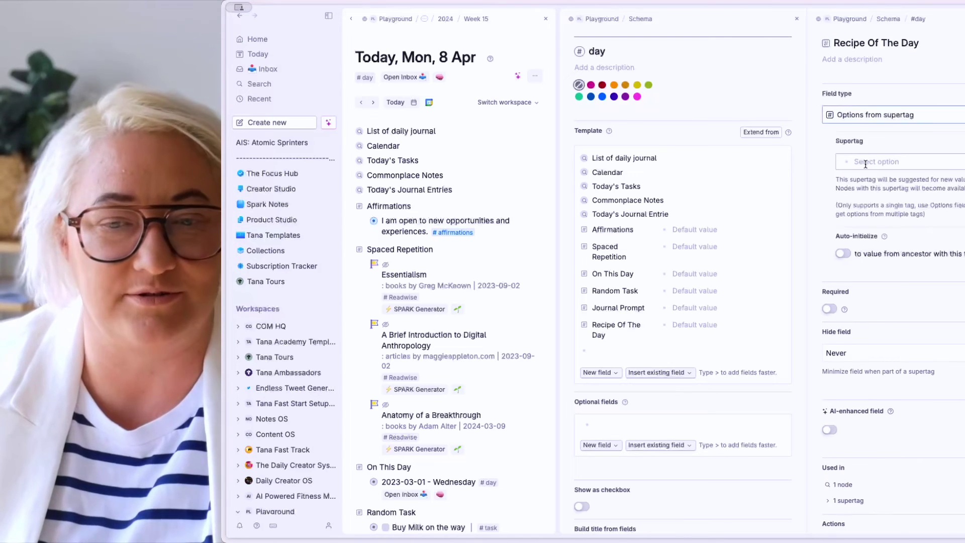
click(865, 162)
text(recip)
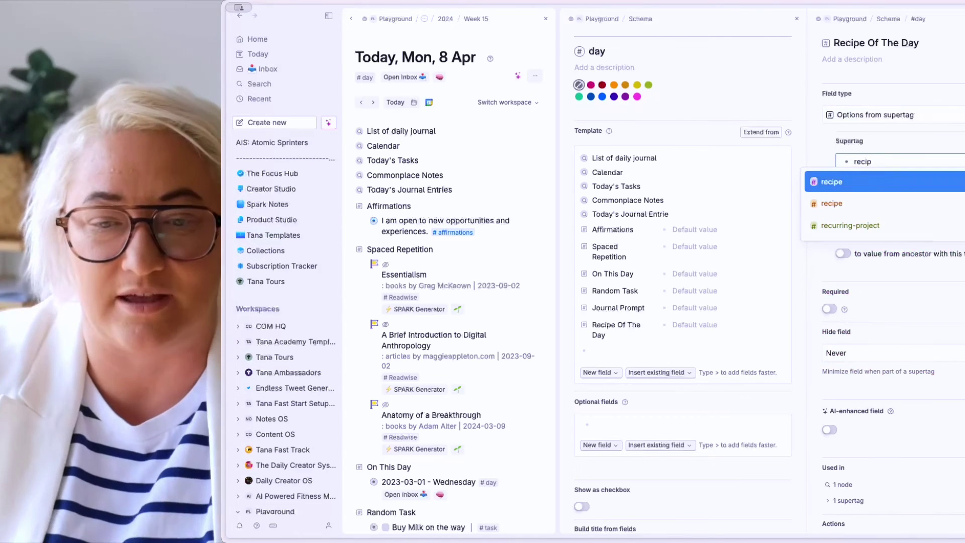
key(Return)
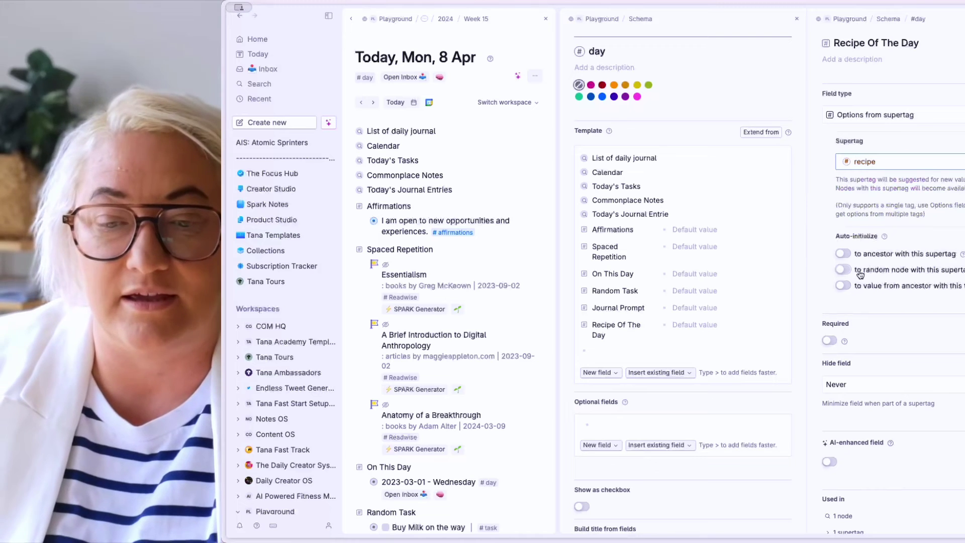
Step: Auto-initialize Recipe Of The Day with one random node of its supertag and close the configuration panels
click(854, 271)
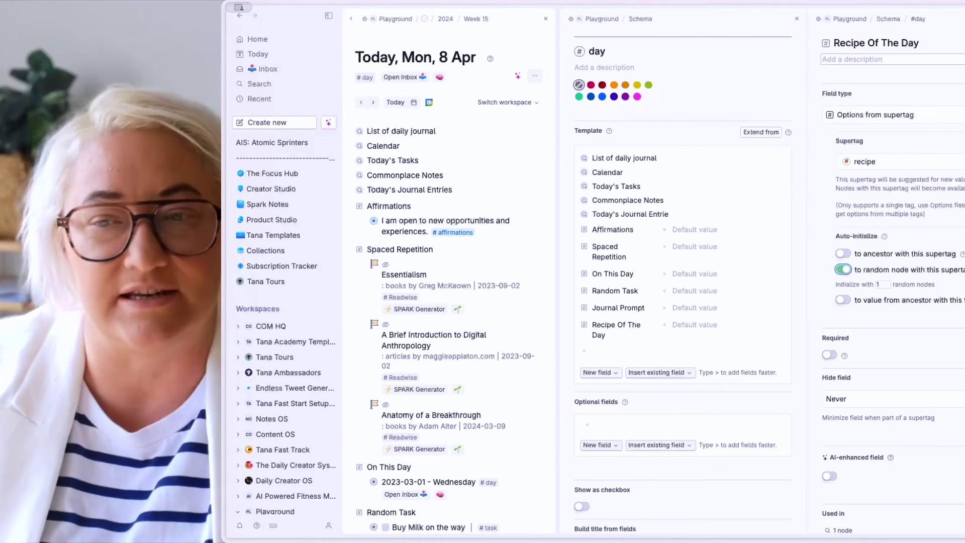
click(960, 19)
click(960, 19)
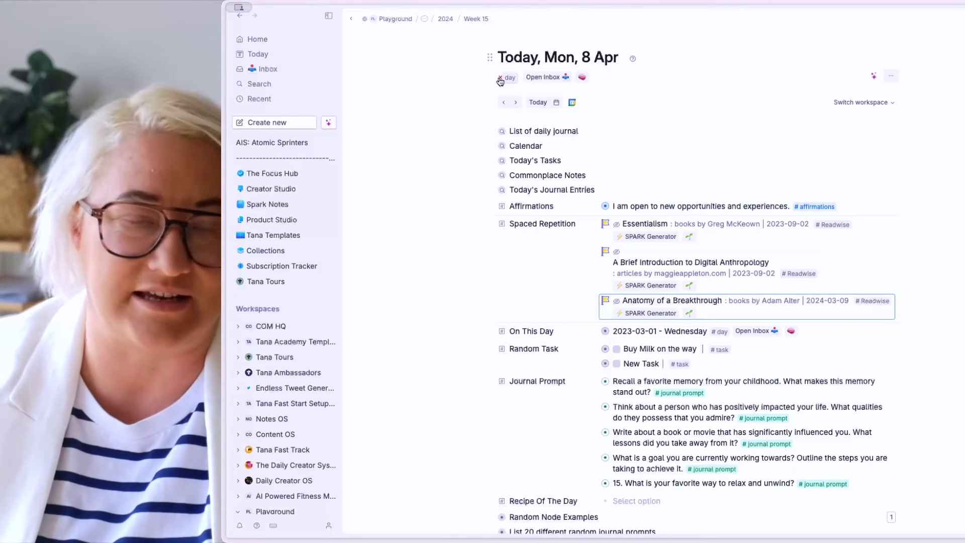
Step: Remove the day tag from today's node and apply it again to fill the Recipe Of The Day field
click(501, 78)
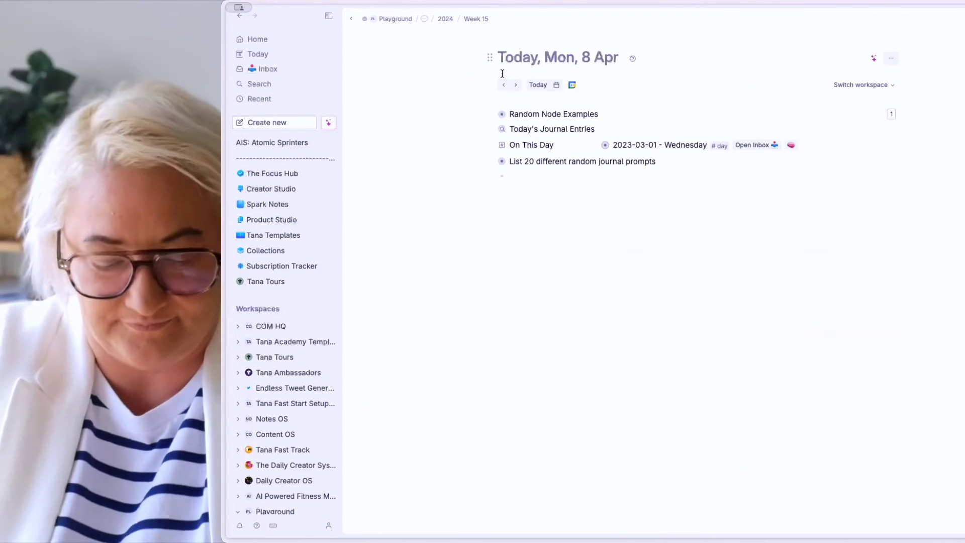
text(#day)
key(Return)
Step: Expand the recipe in today's Recipe Of The Day field to view its ingredients and instructions, and collapse it again
scroll(627, 331, down, 4)
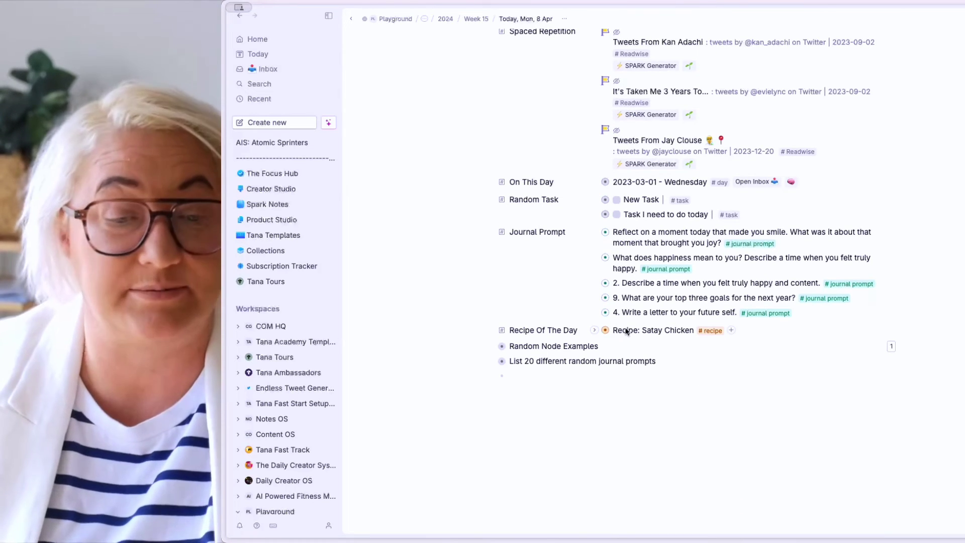
click(595, 329)
scroll(654, 315, down, 2)
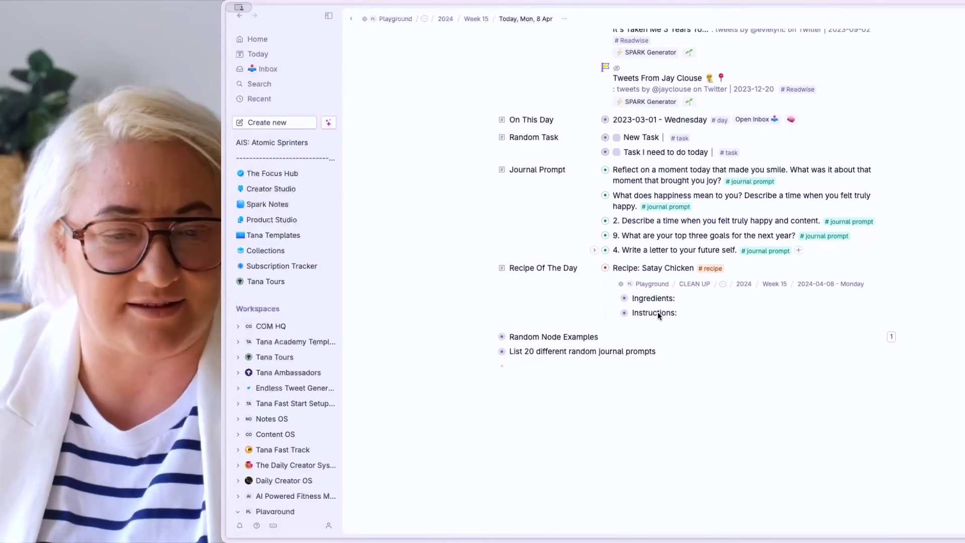
click(616, 315)
click(595, 272)
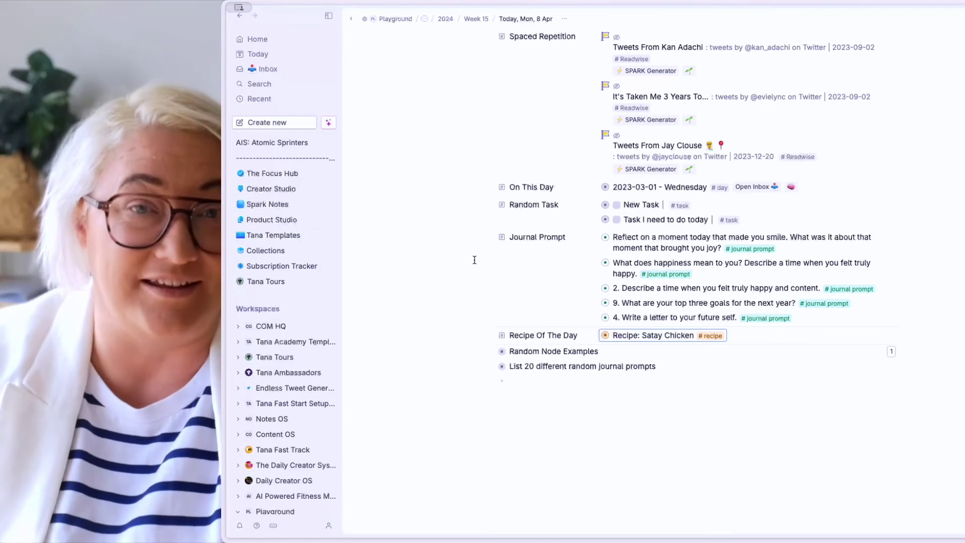